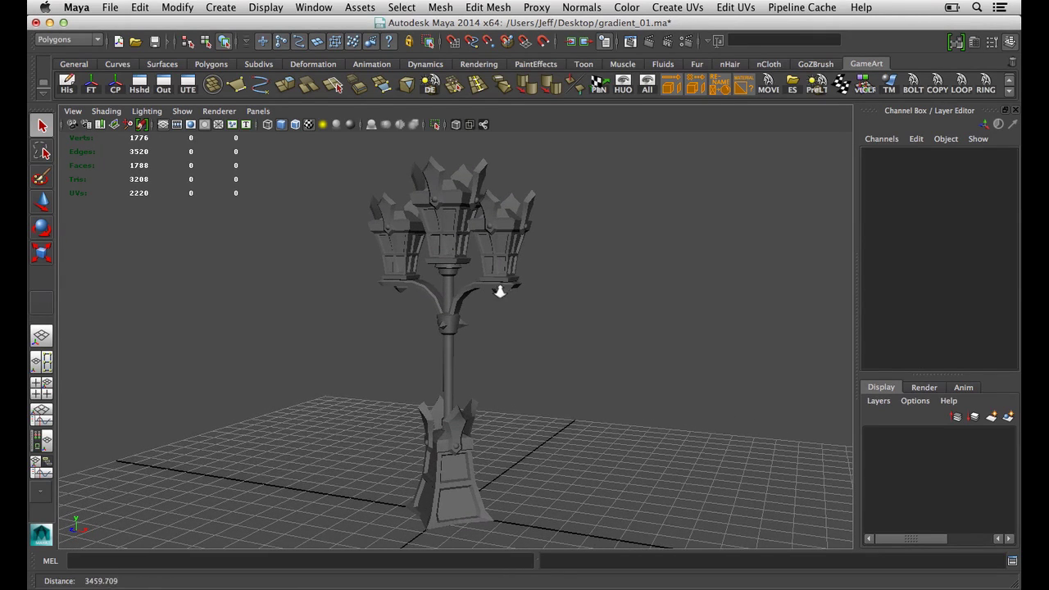
Step: Select the lamp post model, orbiting the perspective view around it
alt+drag(462, 279, 563, 284)
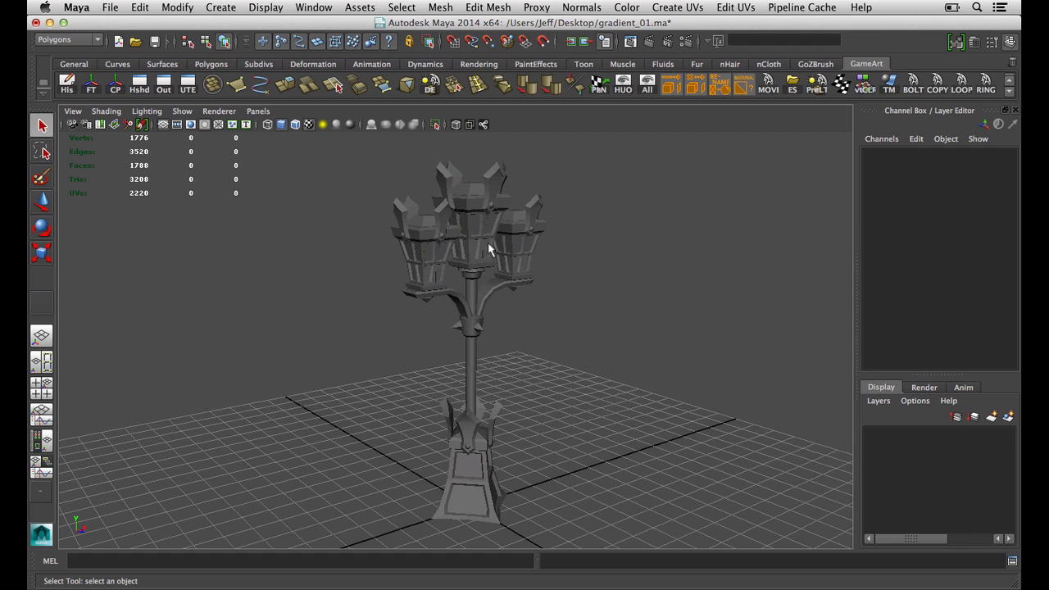
click(485, 270)
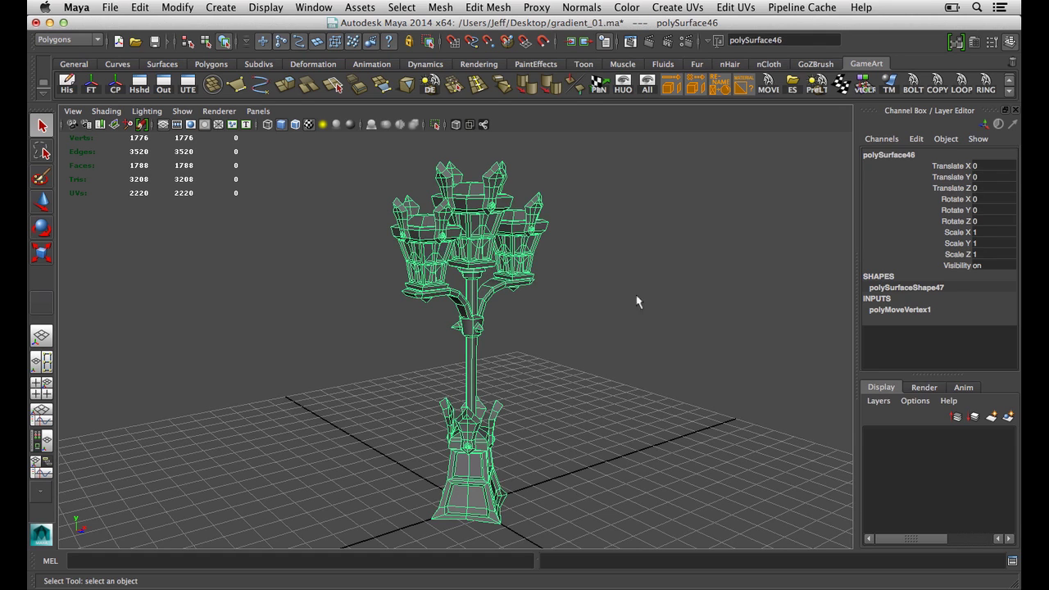
alt+drag(590, 250, 497, 259)
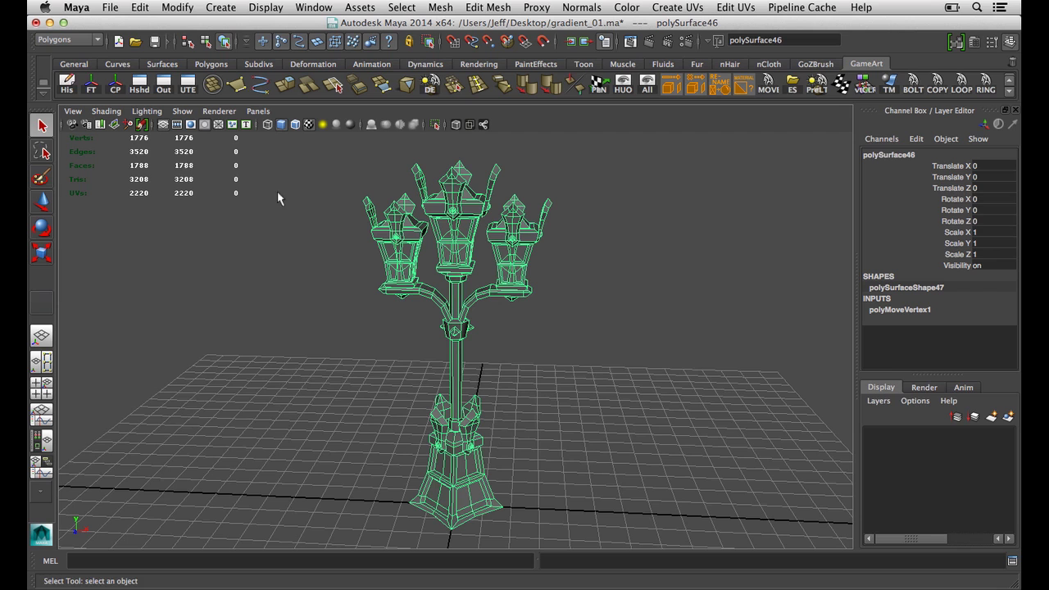
Step: Switch to the Persp/UV Texture Editor layout and frame the lamp and its UVs
click(48, 360)
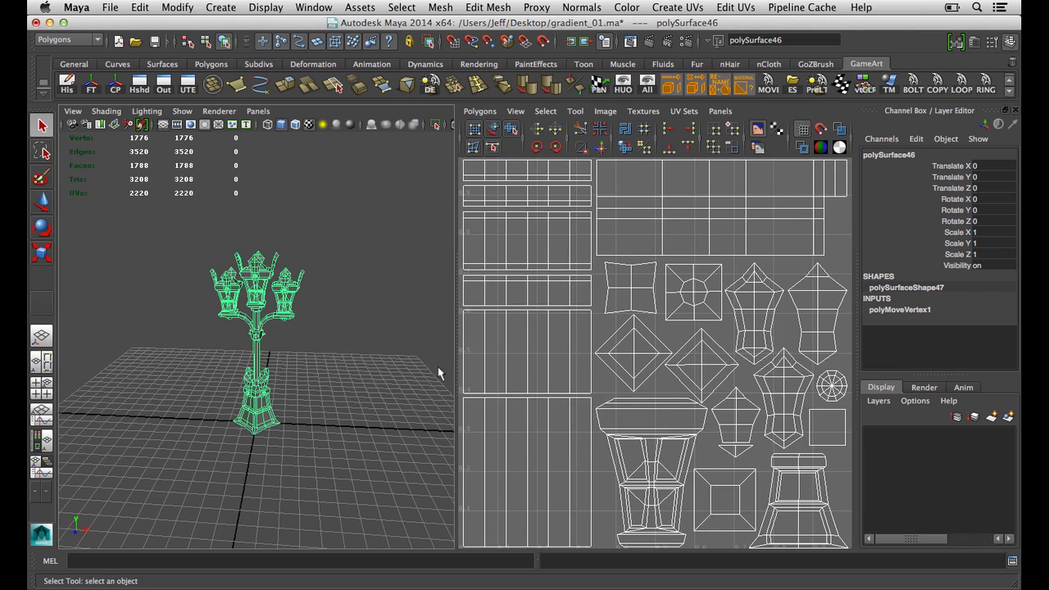
alt+right_drag(582, 395, 505, 374)
alt+right_drag(403, 350, 639, 358)
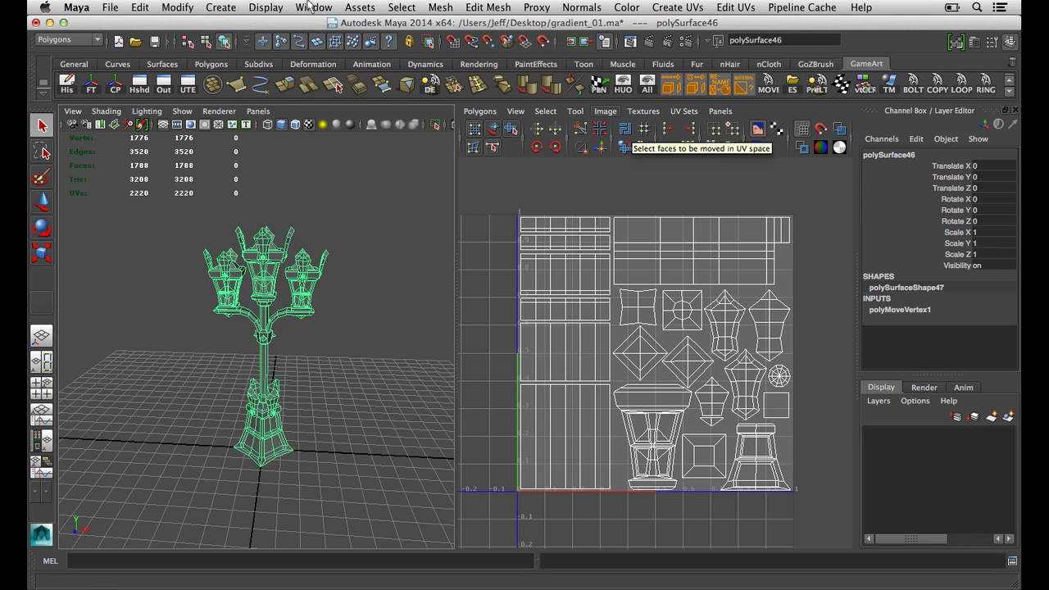
Step: Duplicate the lamp post with Edit > Duplicate
click(110, 8)
mouse_move(139, 7)
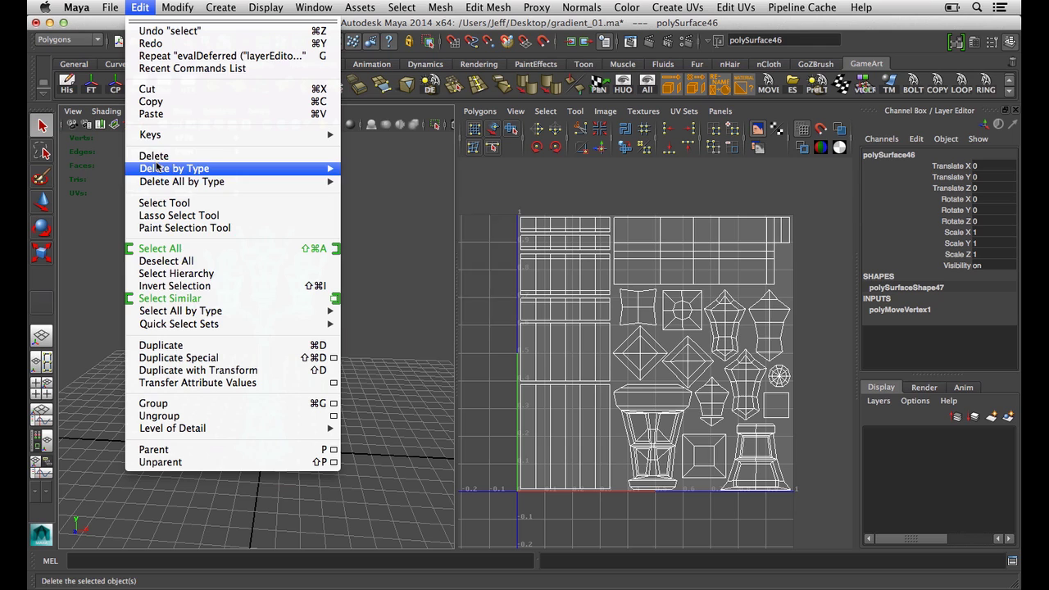
click(205, 345)
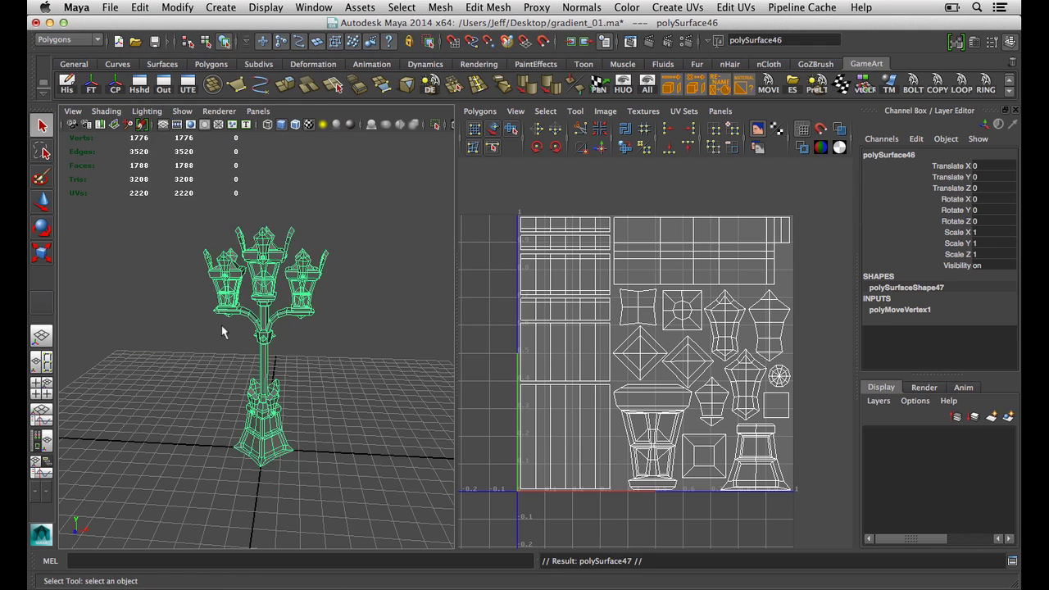
Step: Put the duplicate on a new layer named gradient_layer and hide that layer
click(1008, 416)
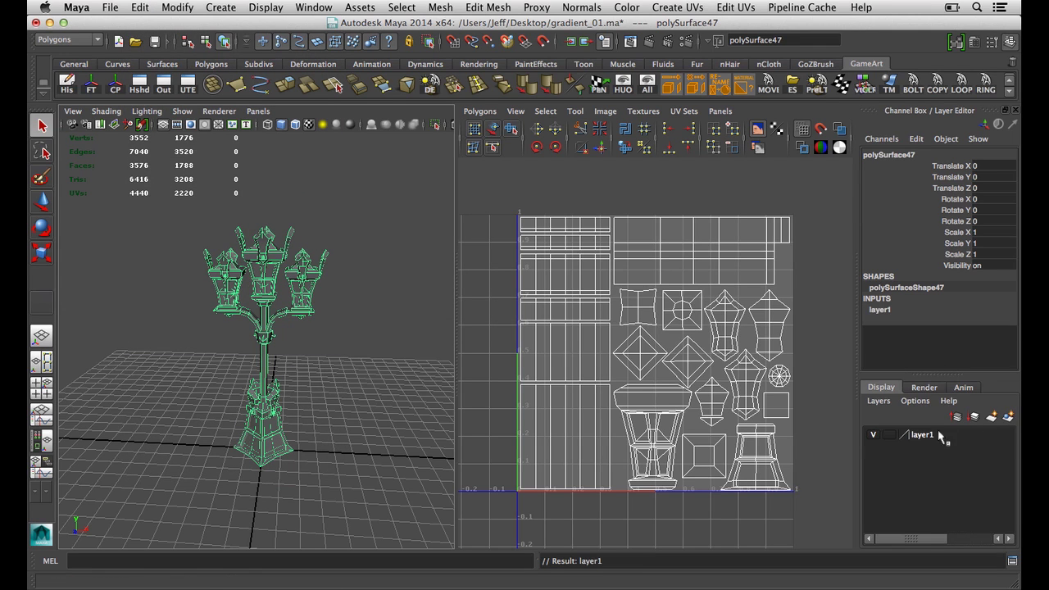
double_click(941, 436)
double_click(554, 232)
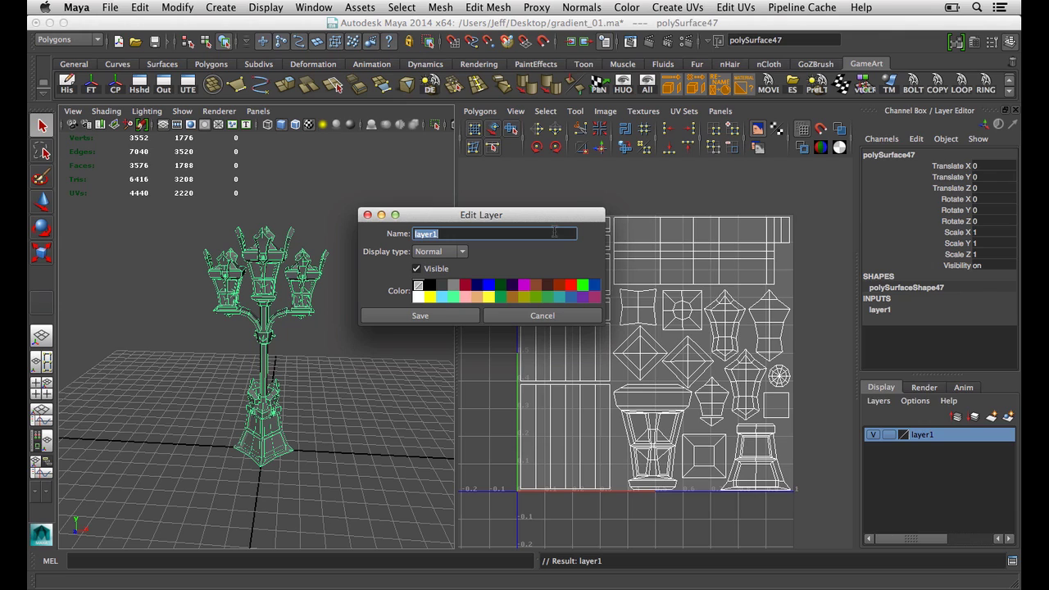
text(gradient_)
click(401, 312)
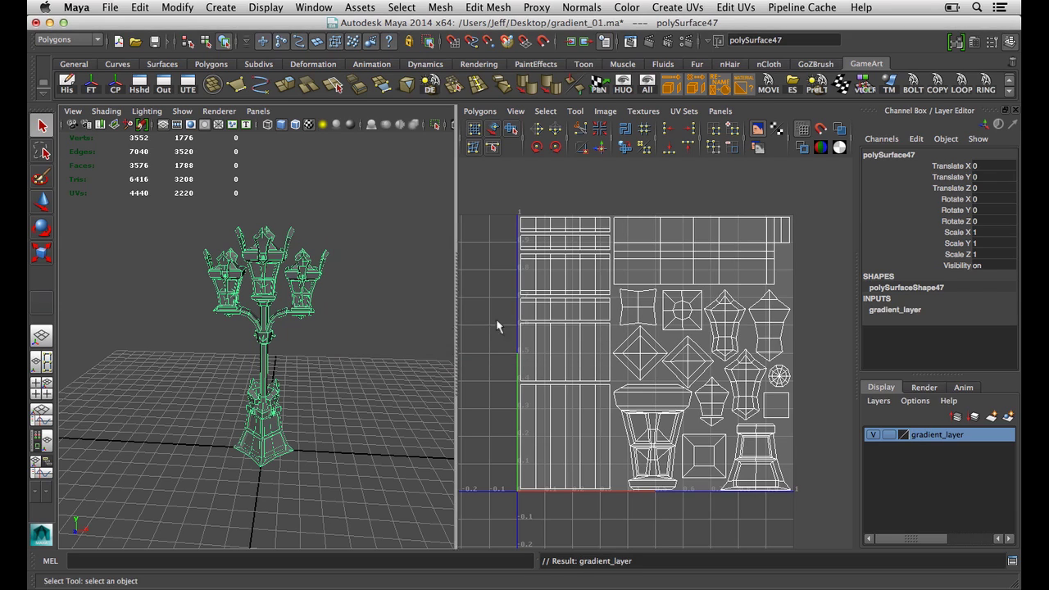
click(872, 434)
Step: Assign the original lamp to a new layer named initial_layer
alt+drag(443, 299, 374, 294)
click(261, 344)
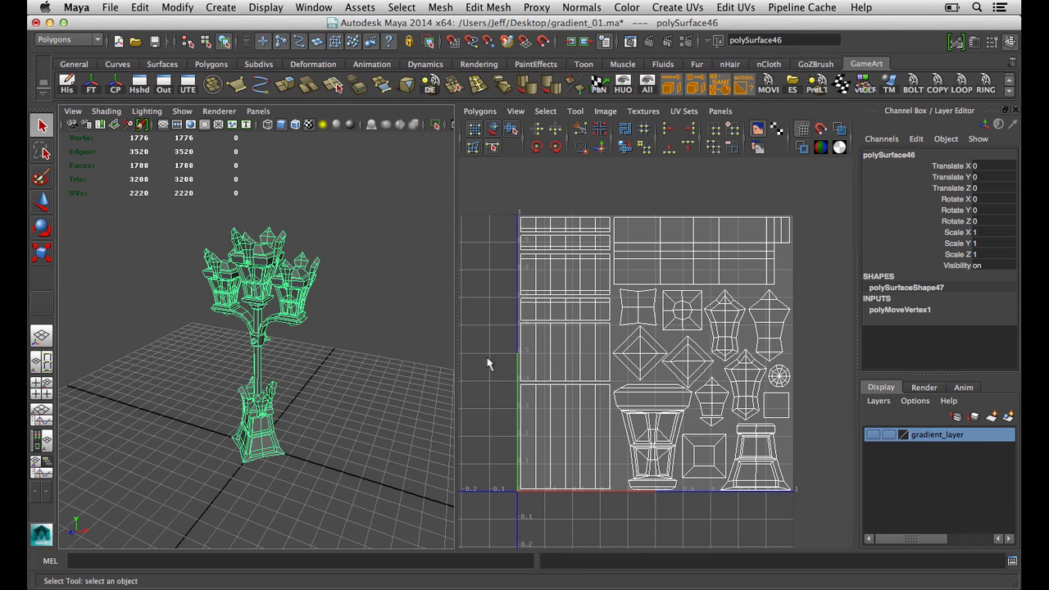
click(1007, 417)
click(927, 436)
double_click(926, 435)
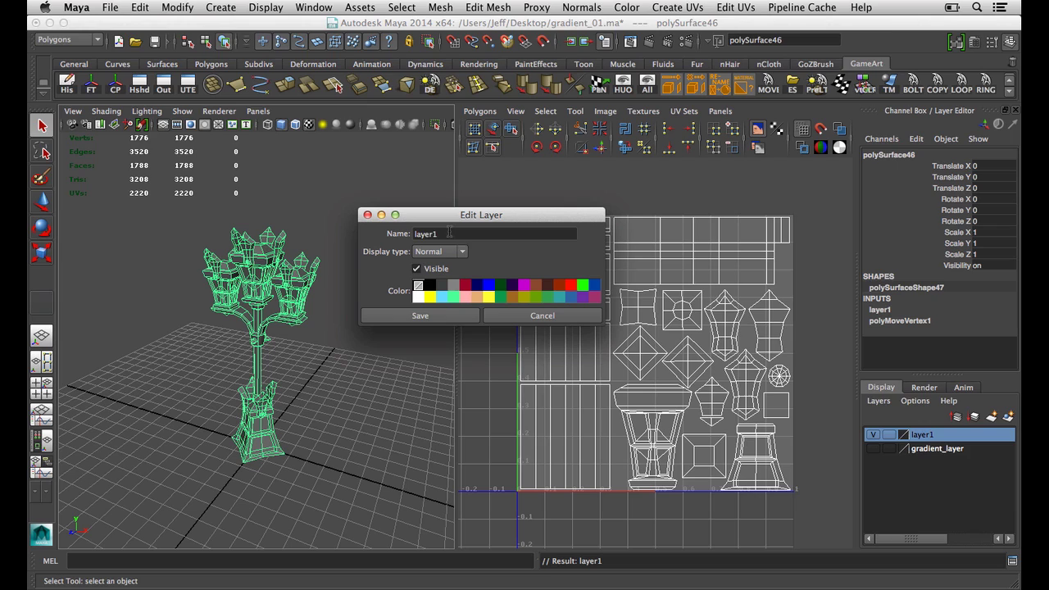
double_click(449, 233)
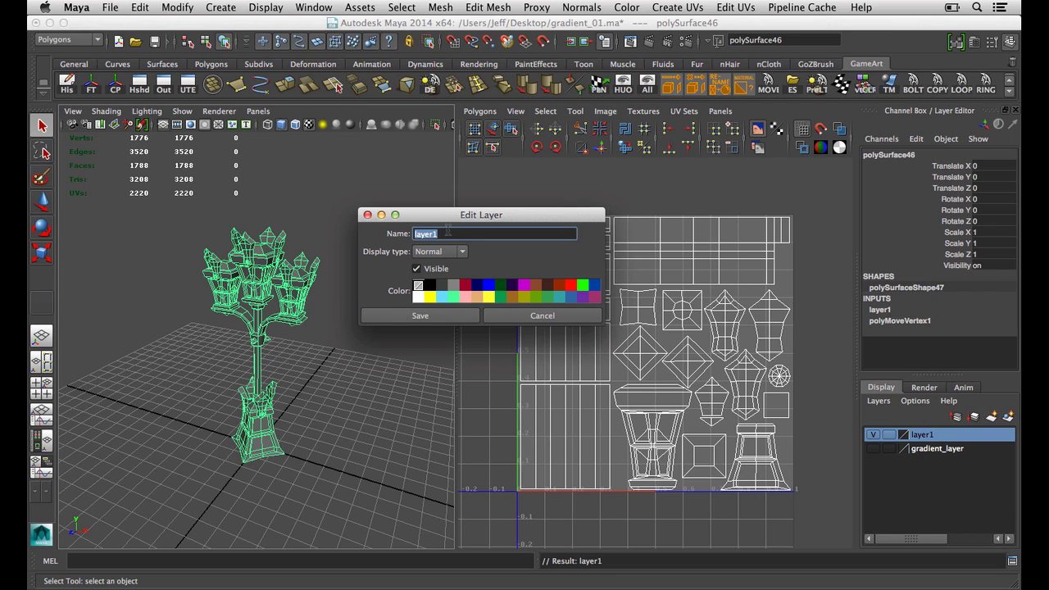
key(BackSpace)
click(444, 315)
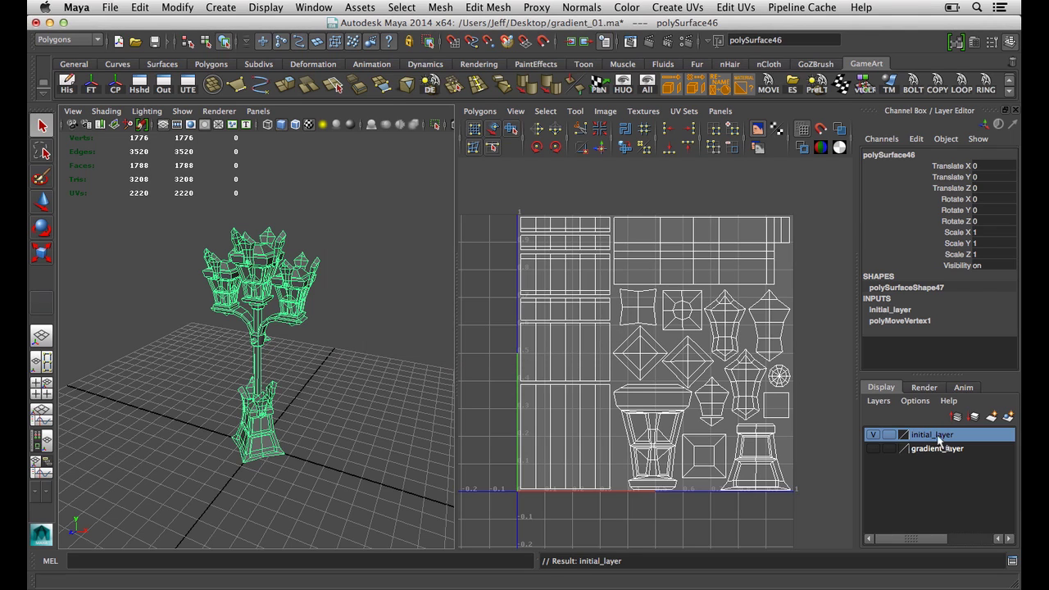
Step: Hide initial_layer, show gradient_layer, and select the visible lamp copy
click(873, 435)
click(873, 448)
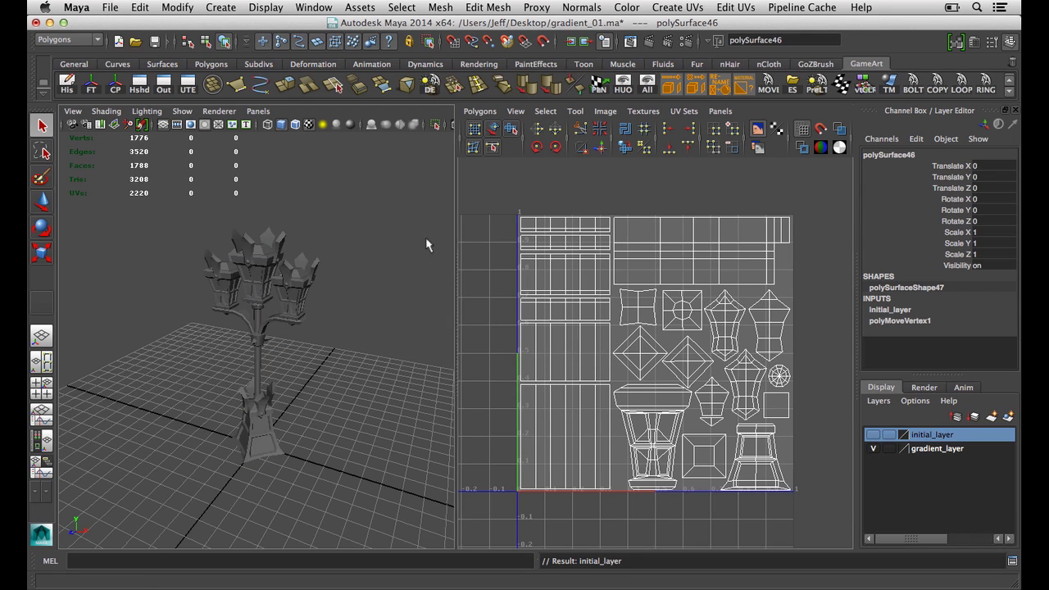
click(318, 262)
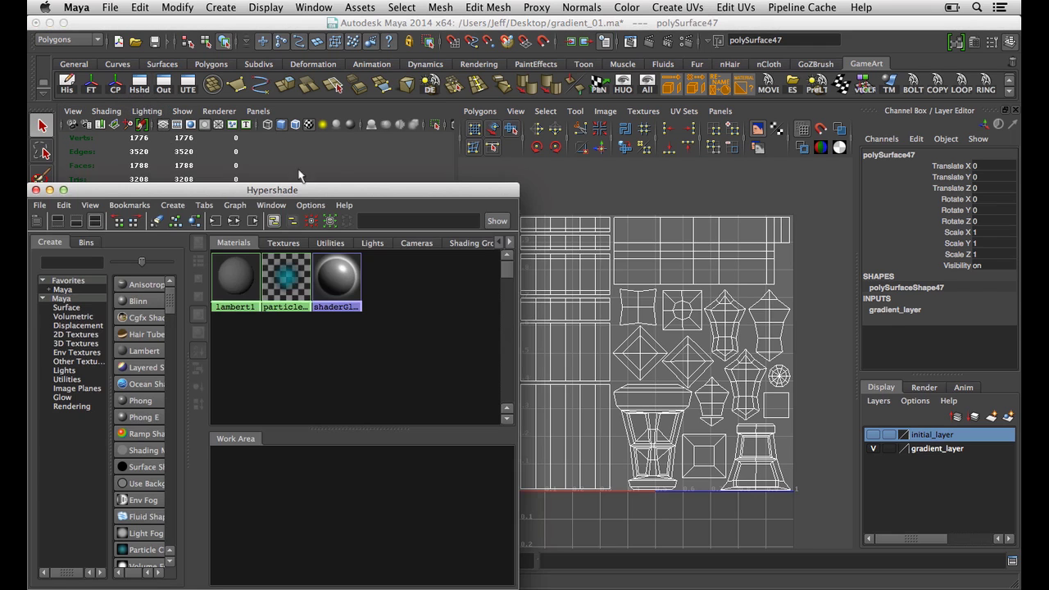
Step: Create lambert2 from the Lambert node and open its Attribute Editor, moving windows clear of the viewport
drag(308, 193, 675, 74)
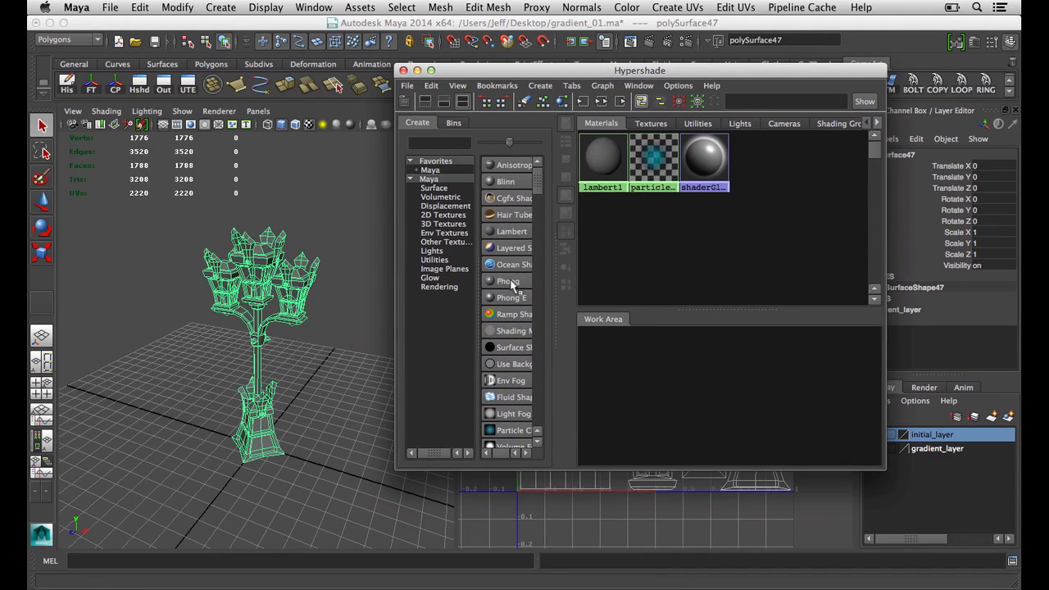
click(502, 235)
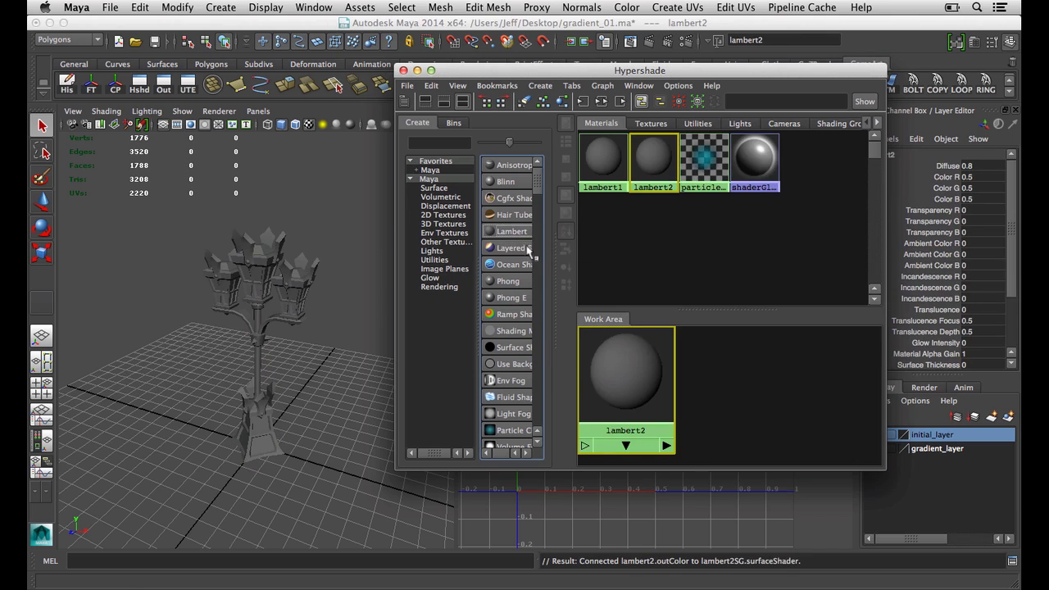
double_click(655, 154)
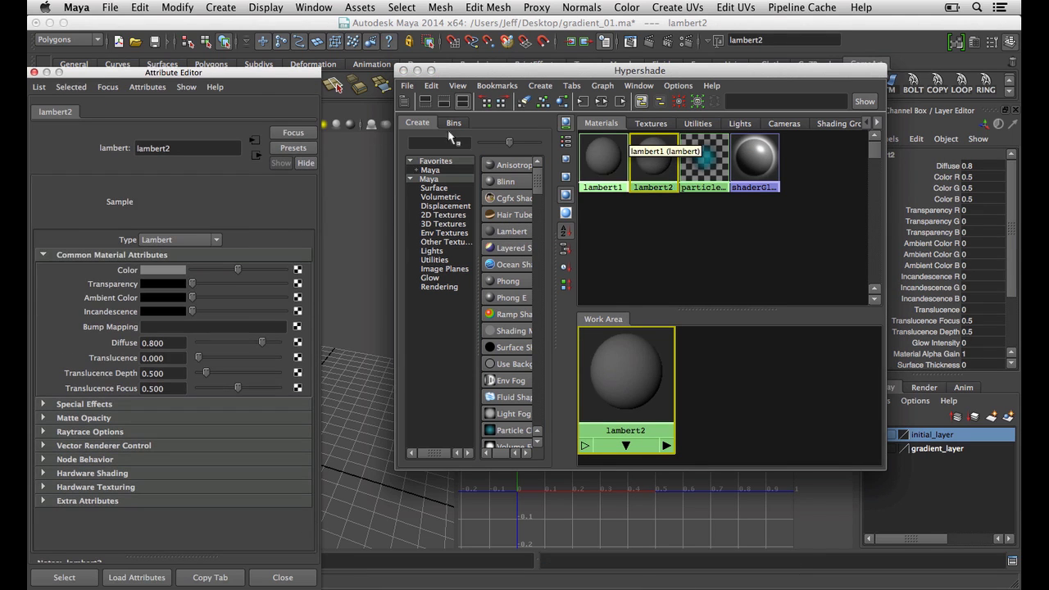
drag(312, 77, 742, 52)
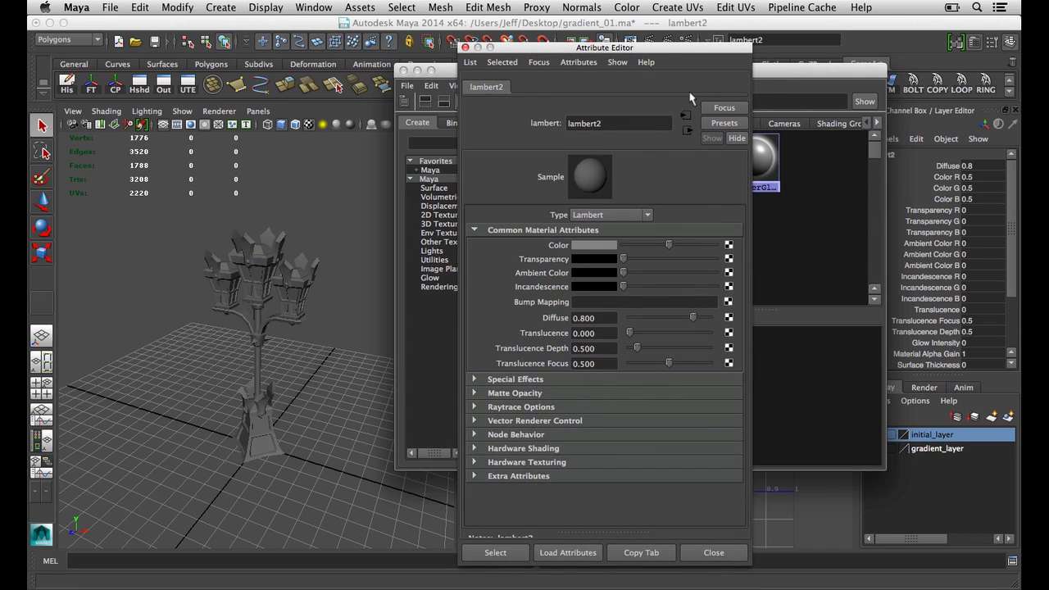
drag(665, 49, 680, 233)
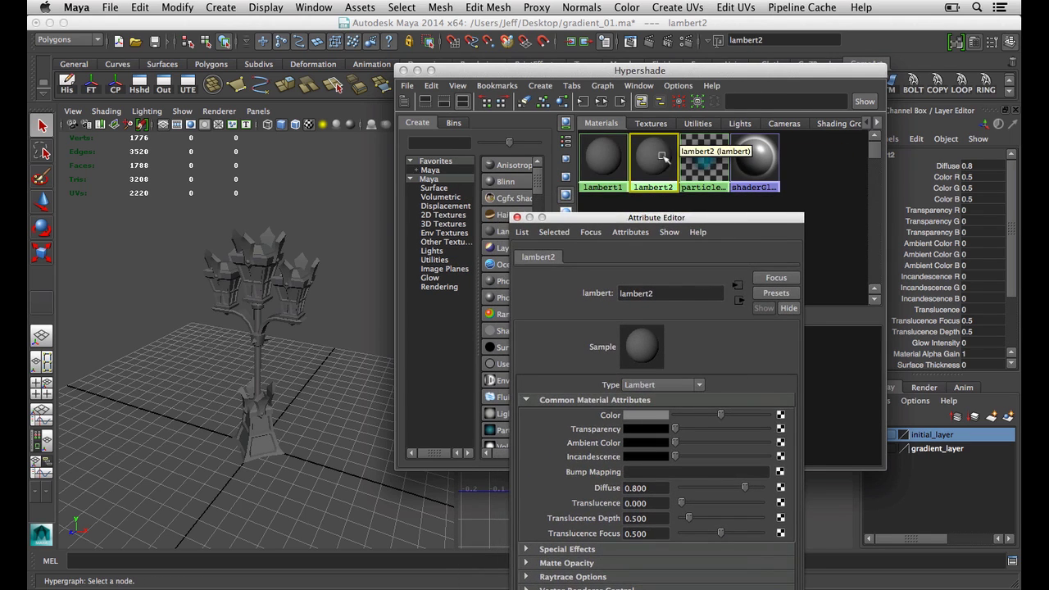
middle_drag(662, 158, 297, 276)
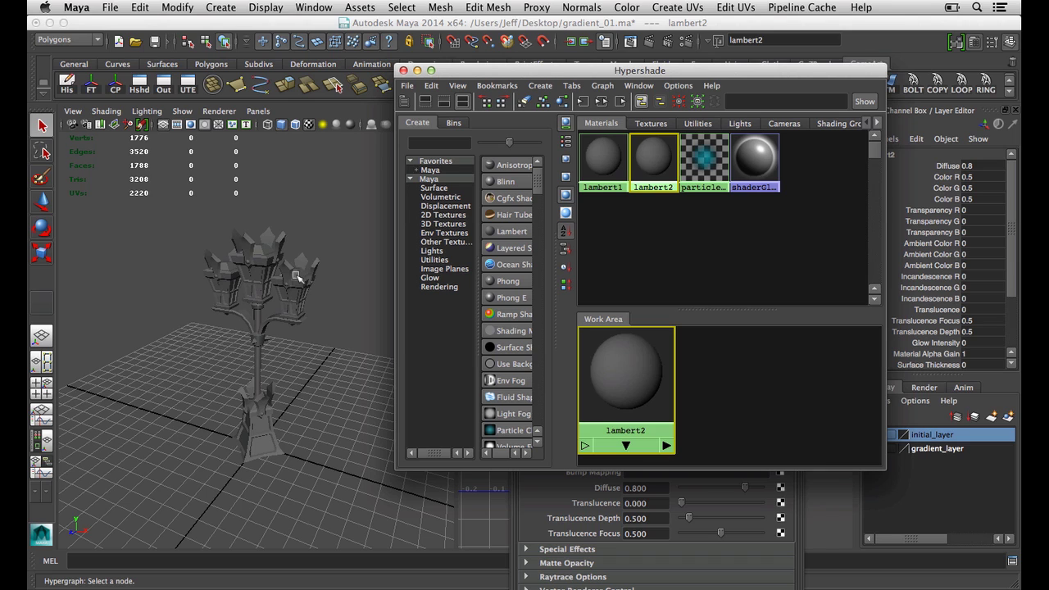
click(796, 509)
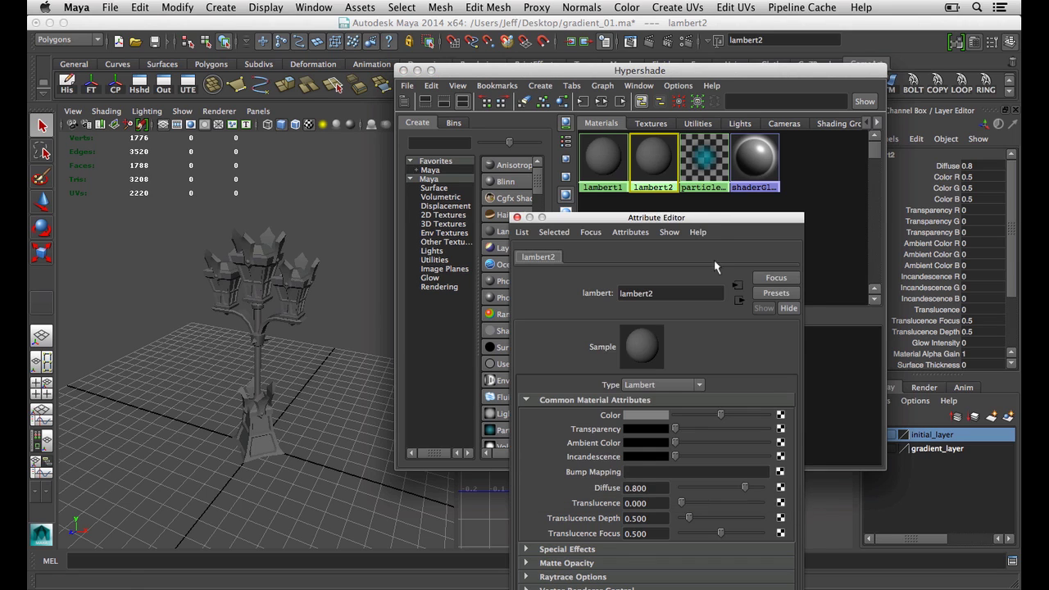
drag(700, 228, 615, 54)
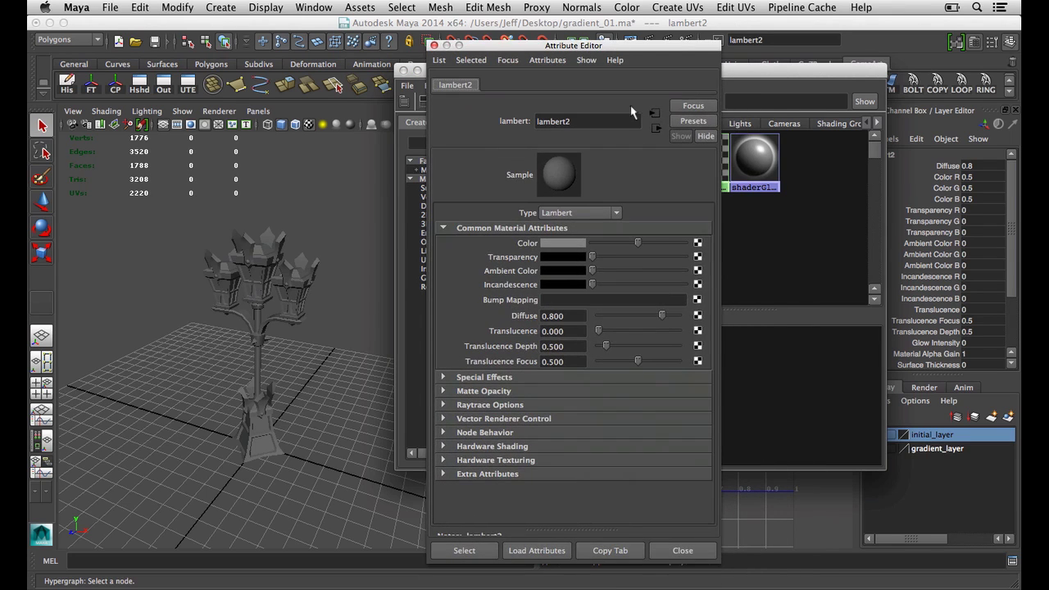
Step: Map a Ramp texture (ramp1) onto lambert2's Color, then reopen lambert2's attributes
click(697, 243)
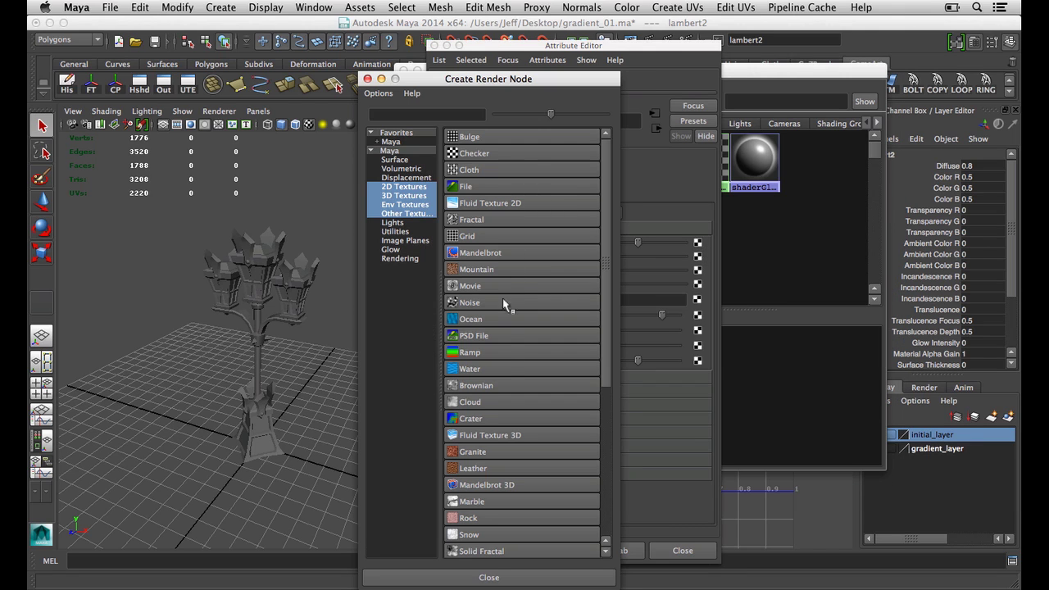
click(499, 354)
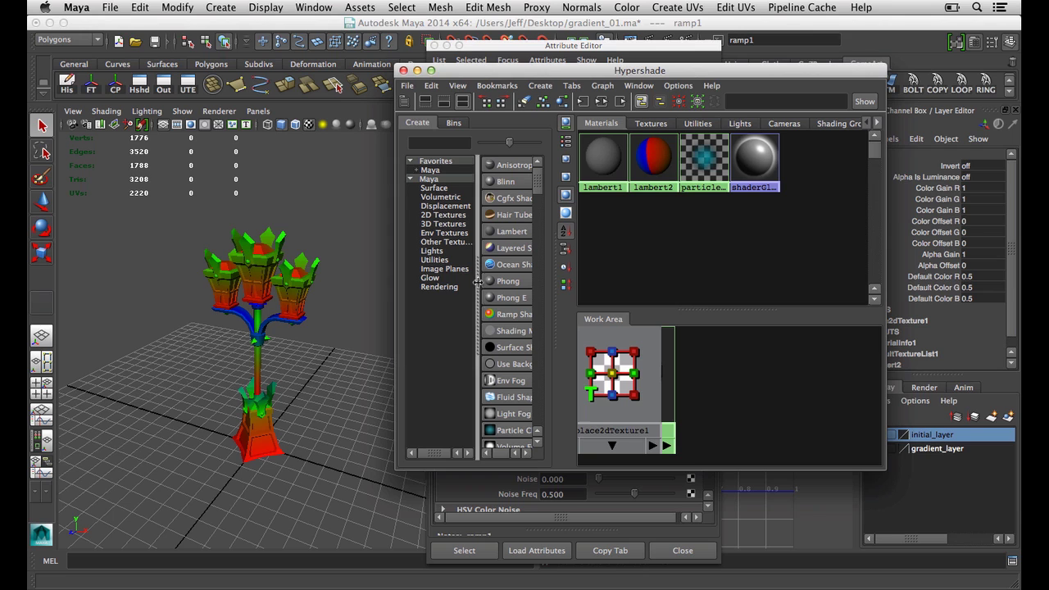
click(358, 293)
click(347, 289)
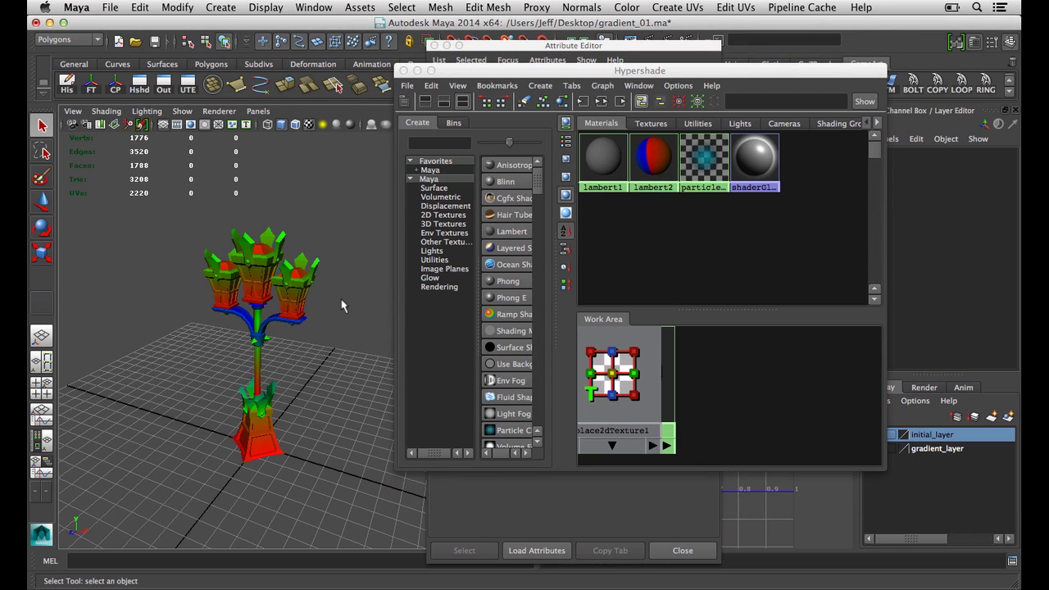
alt+drag(331, 298, 402, 278)
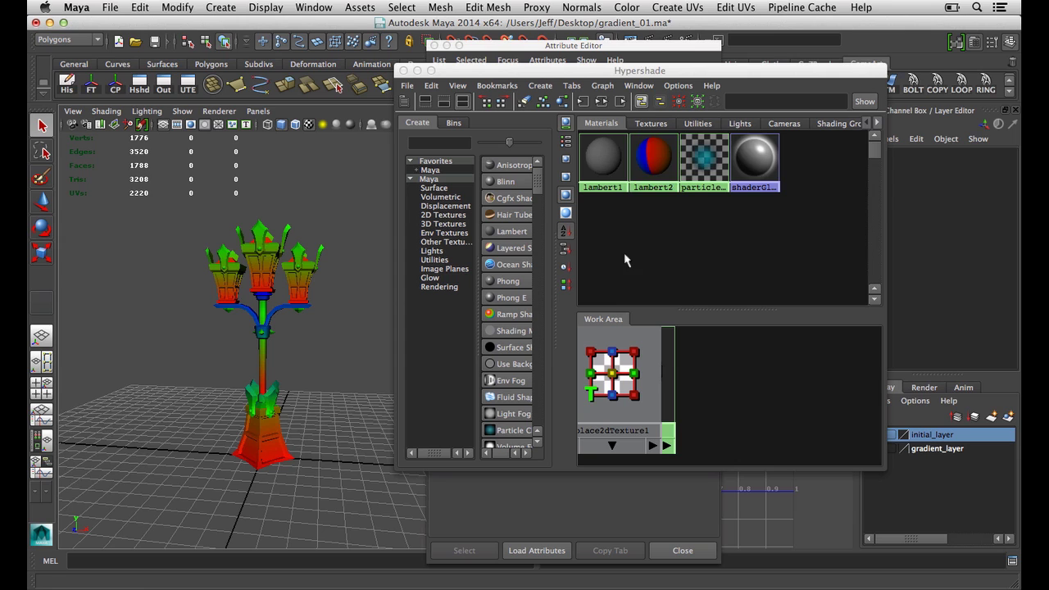
click(657, 149)
double_click(656, 149)
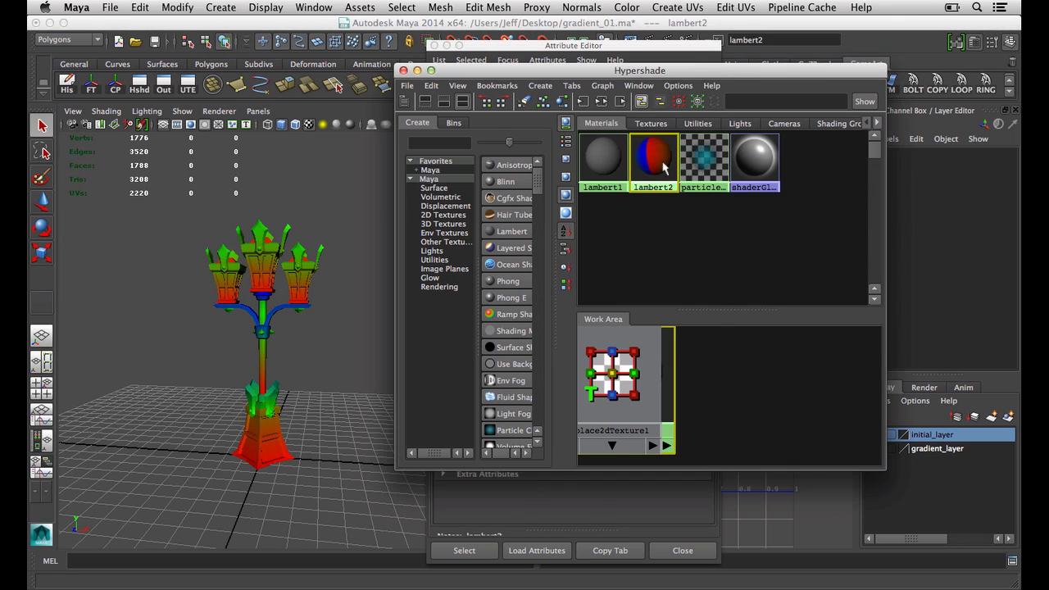
Step: In ramp1, delete the green entry and set the bottom colour to pure black
click(698, 244)
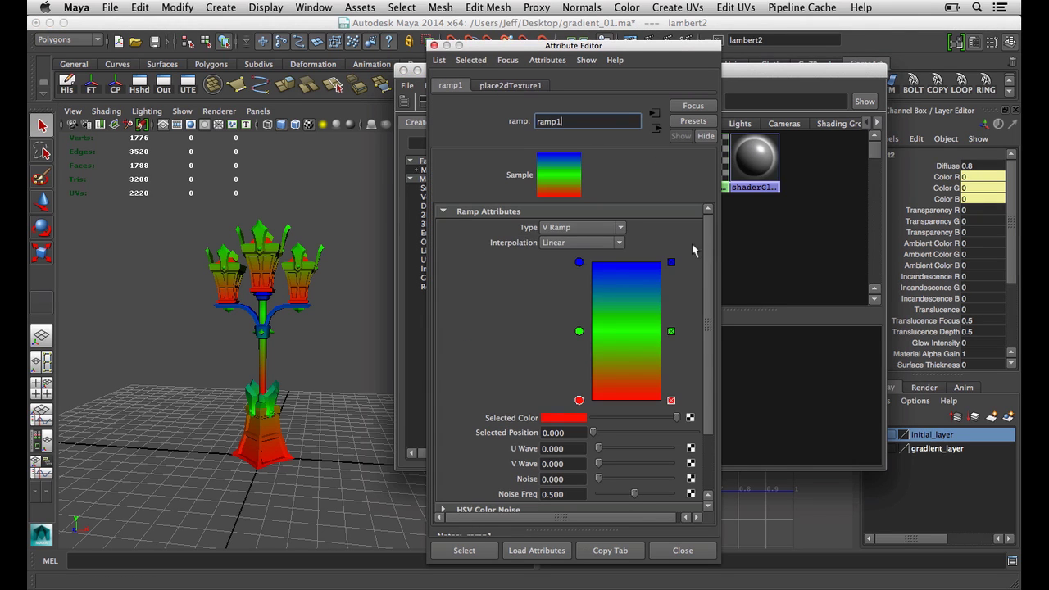
click(670, 331)
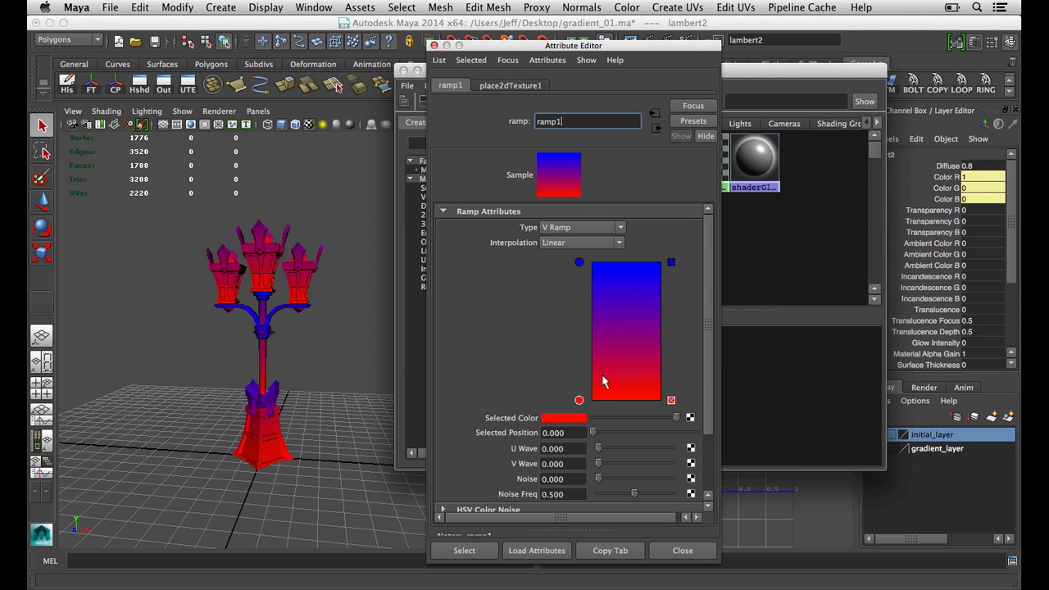
click(580, 418)
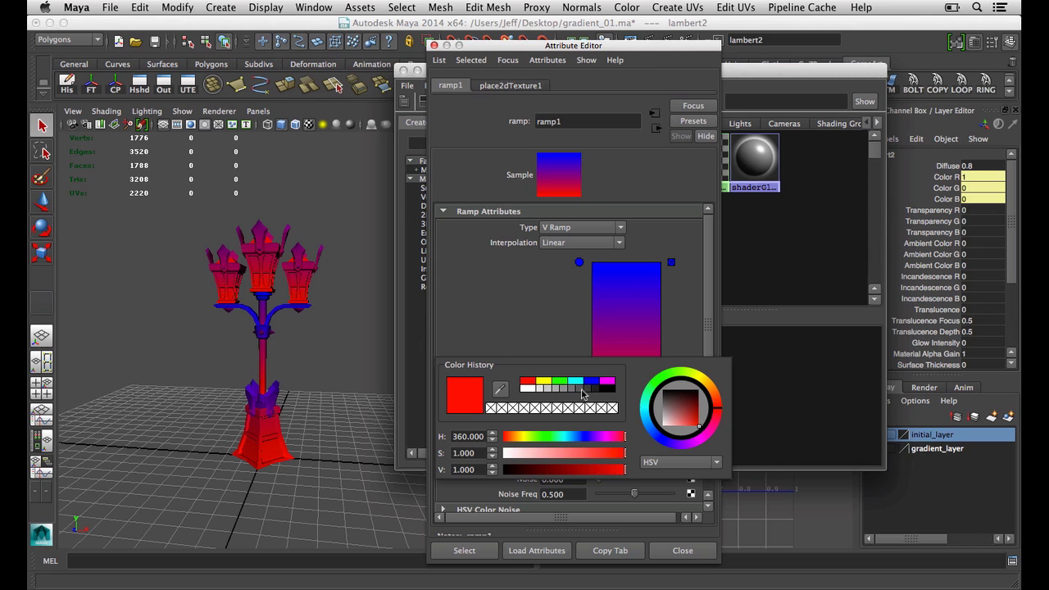
click(603, 390)
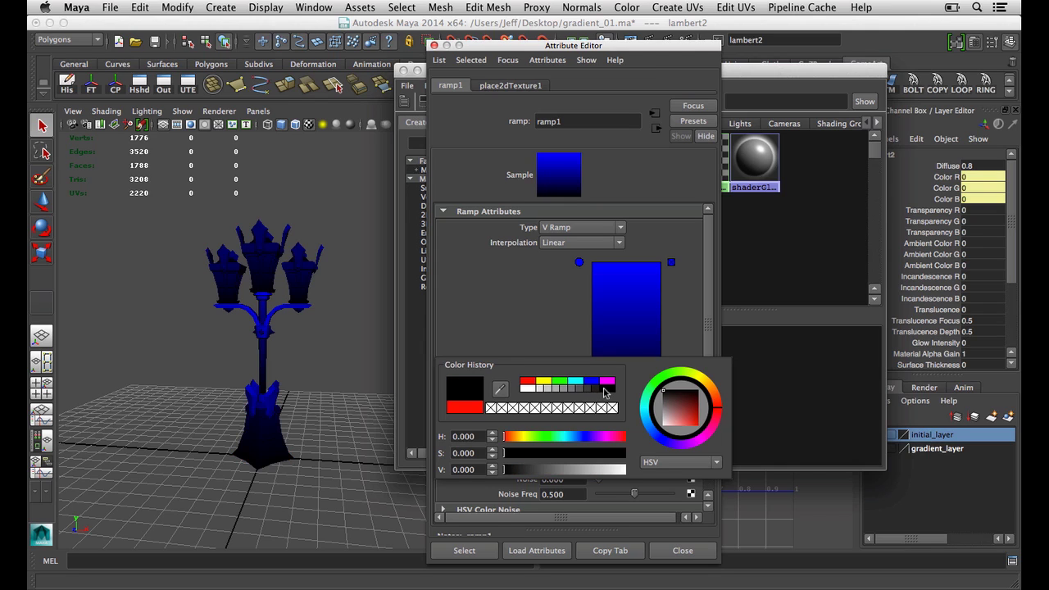
click(594, 390)
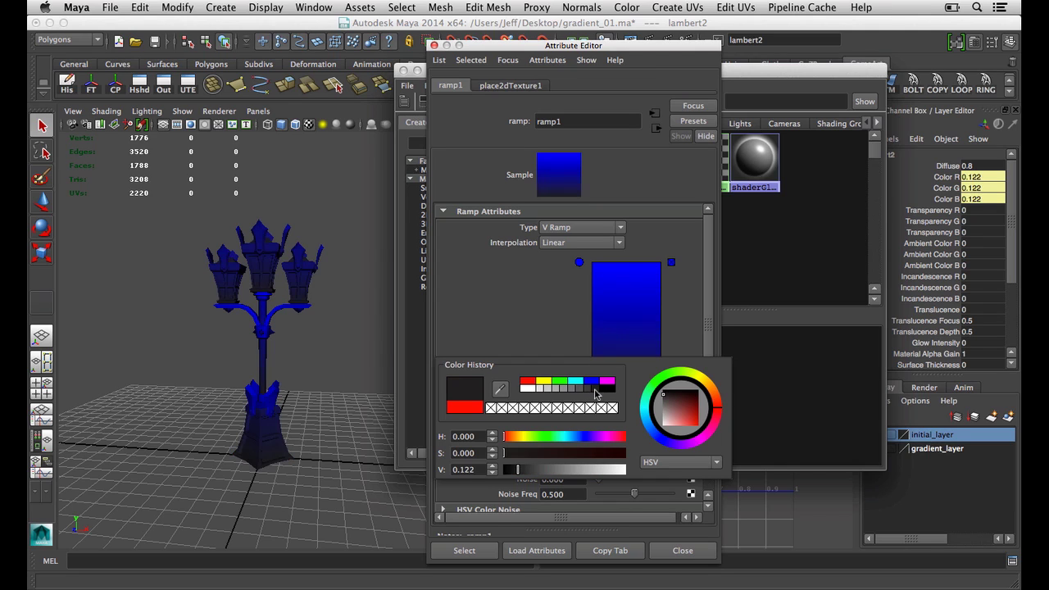
click(603, 390)
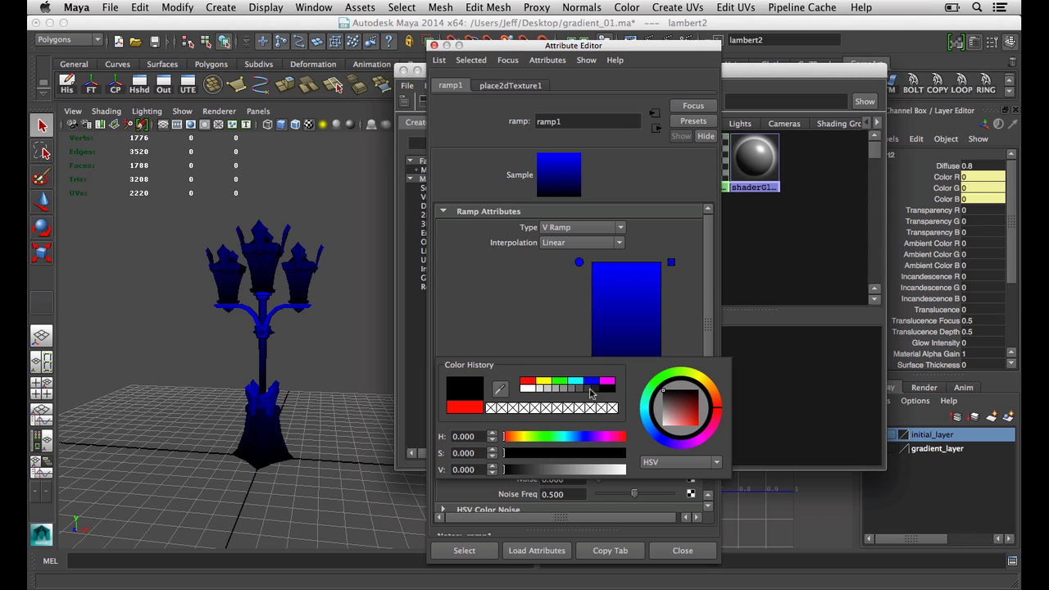
click(682, 550)
Step: Set the ramp's top colour entry to white and close the attributes
double_click(653, 162)
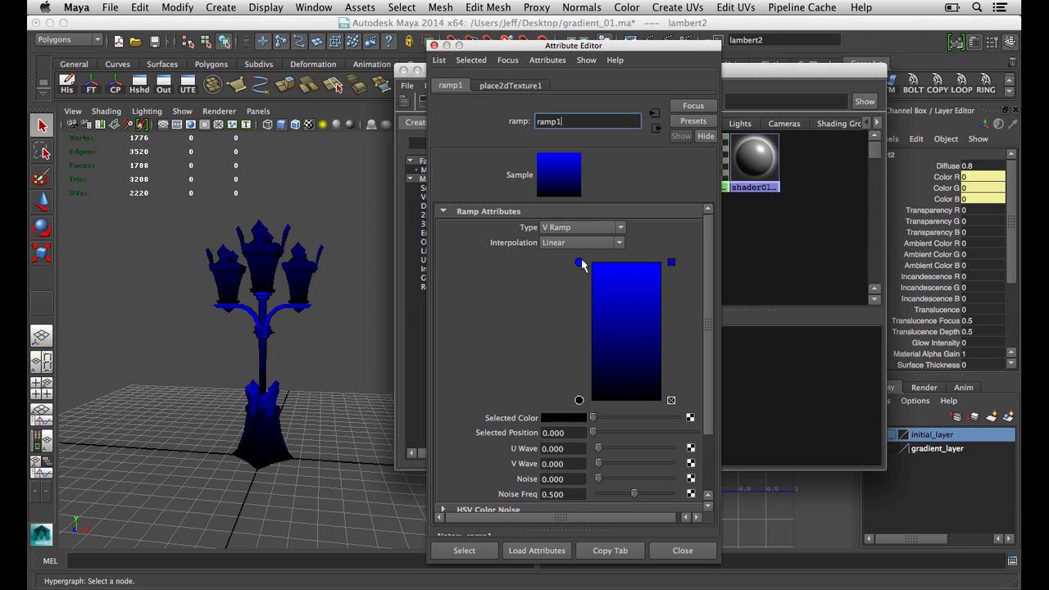
click(579, 263)
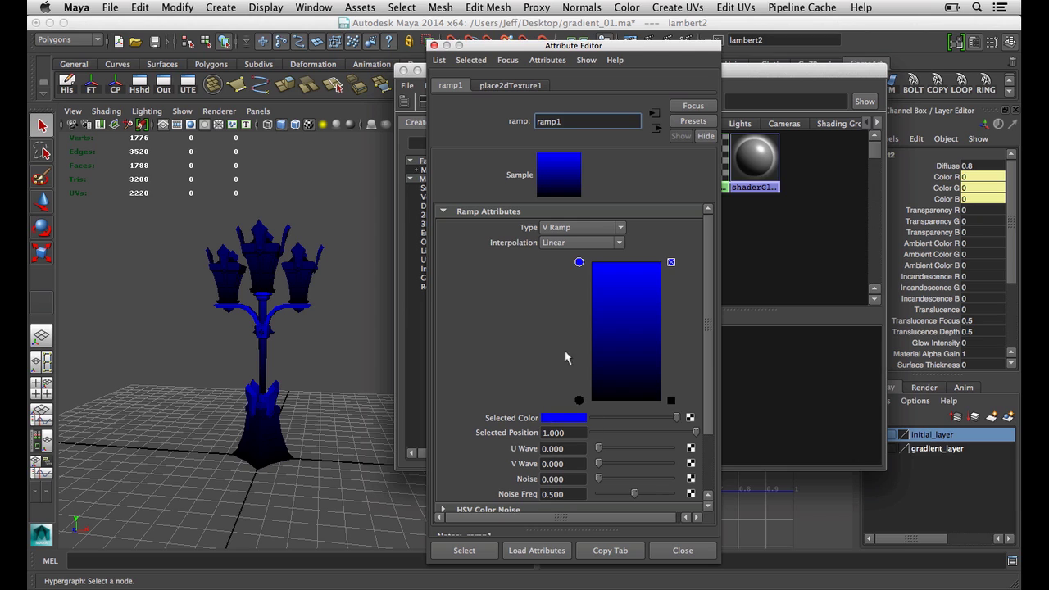
click(552, 420)
click(500, 390)
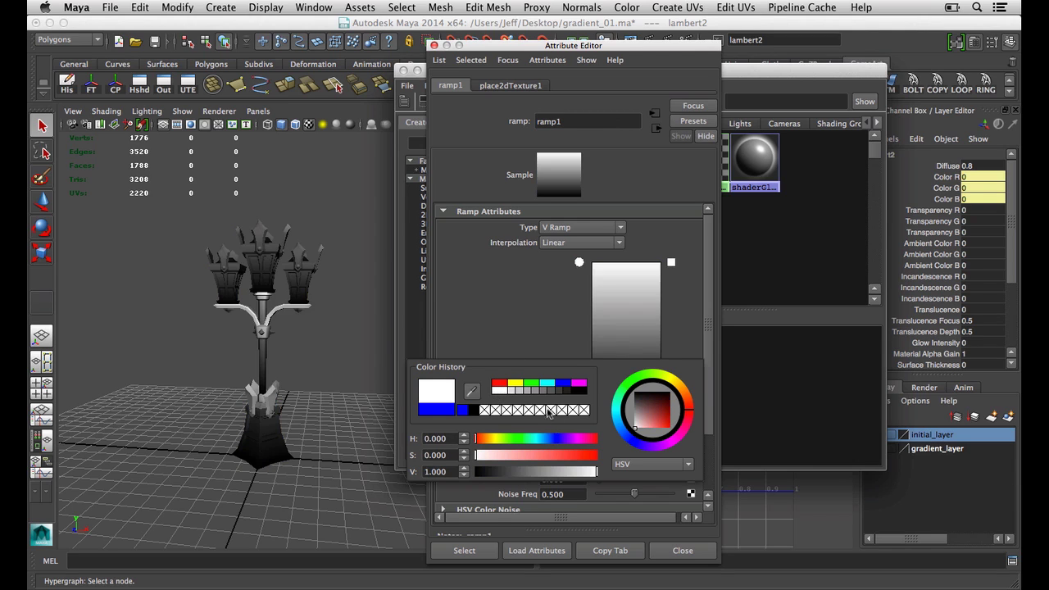
click(678, 551)
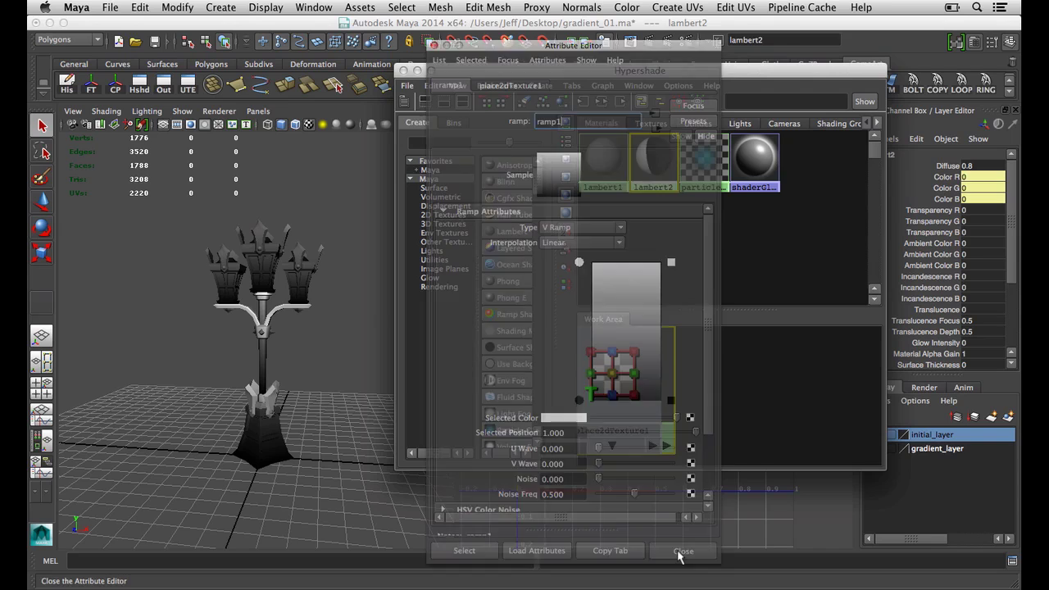
Step: Close Hypershade, select the lamp, and apply a Z-axis planar UV projection
click(403, 71)
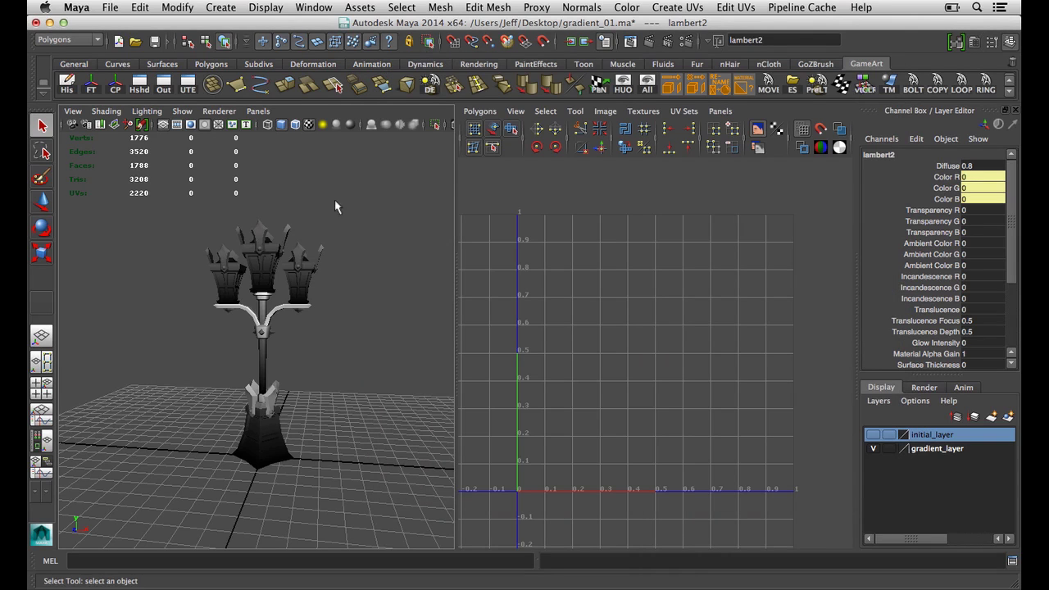
click(305, 266)
mouse_move(305, 267)
alt+mouse_down()
mouse_move(341, 267)
mouse_move(287, 276)
alt+mouse_up()
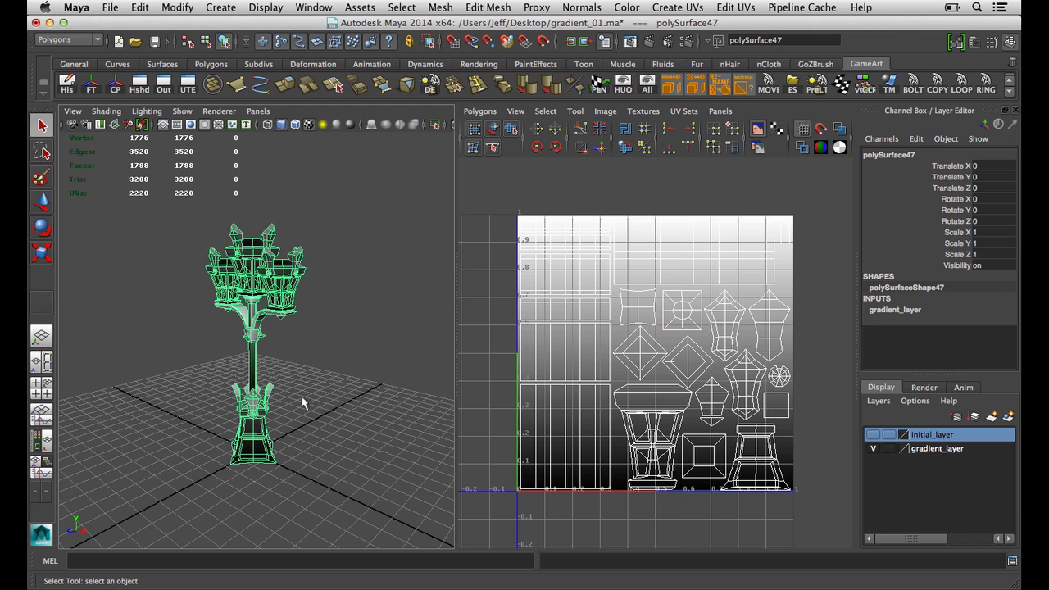
click(685, 6)
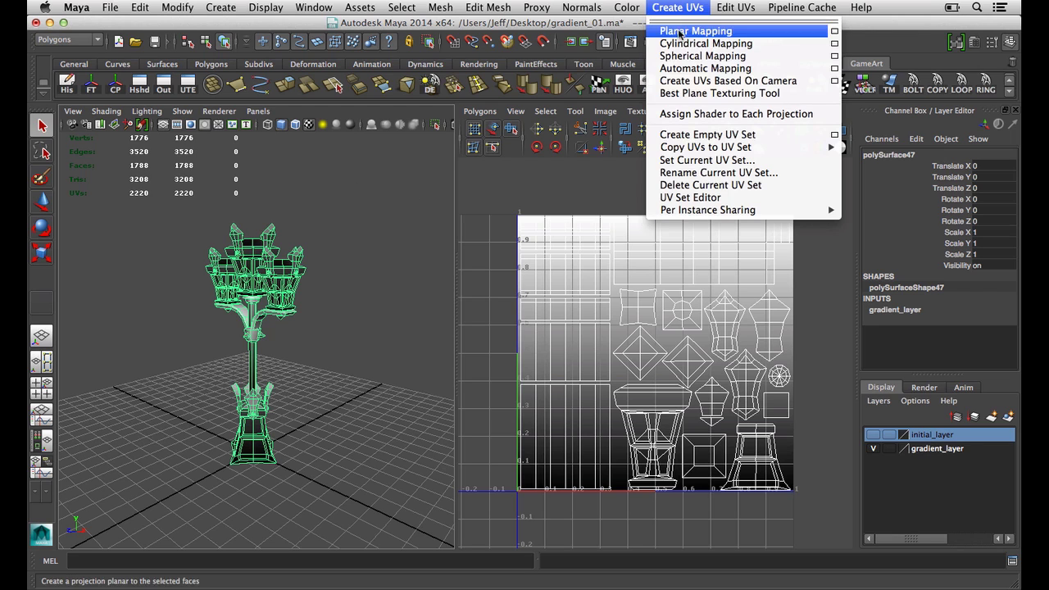
click(836, 35)
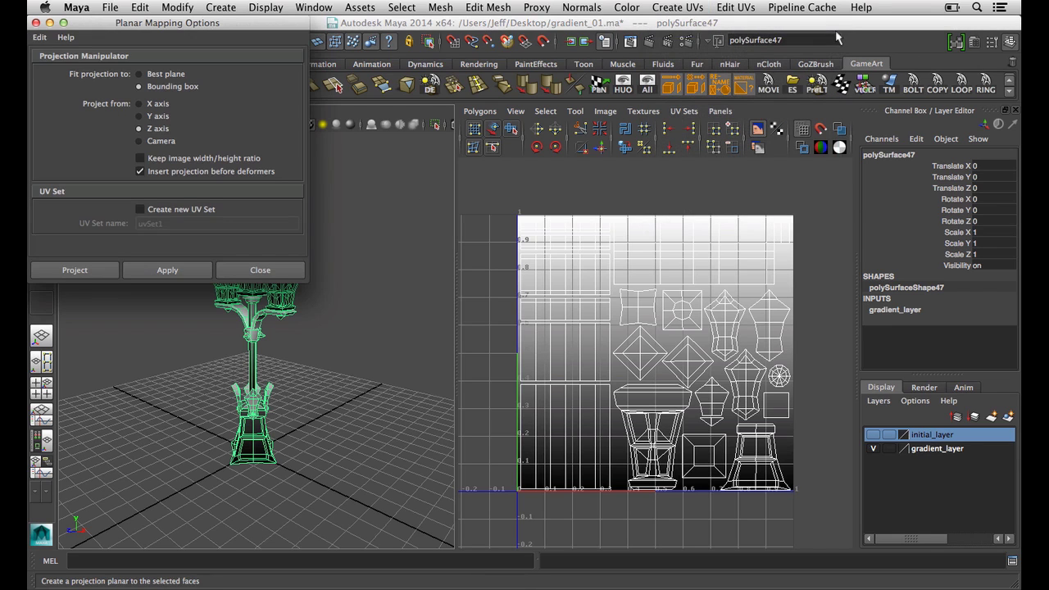
click(202, 274)
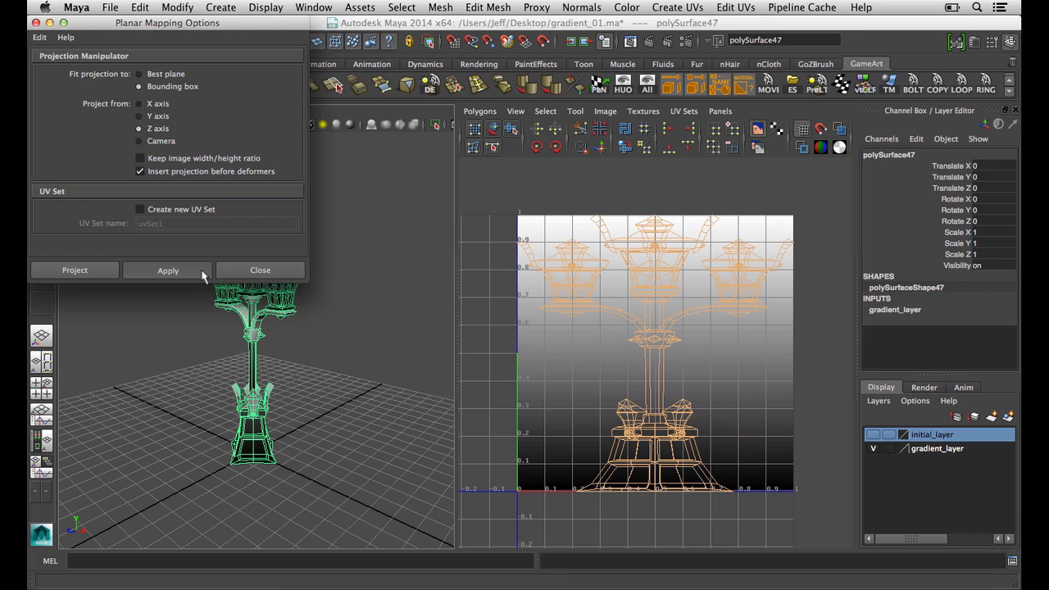
click(271, 271)
Step: Scale the planar projection up to about 808 by 1608, then reselect the lamp in Object Mode
alt+drag(310, 260, 401, 269)
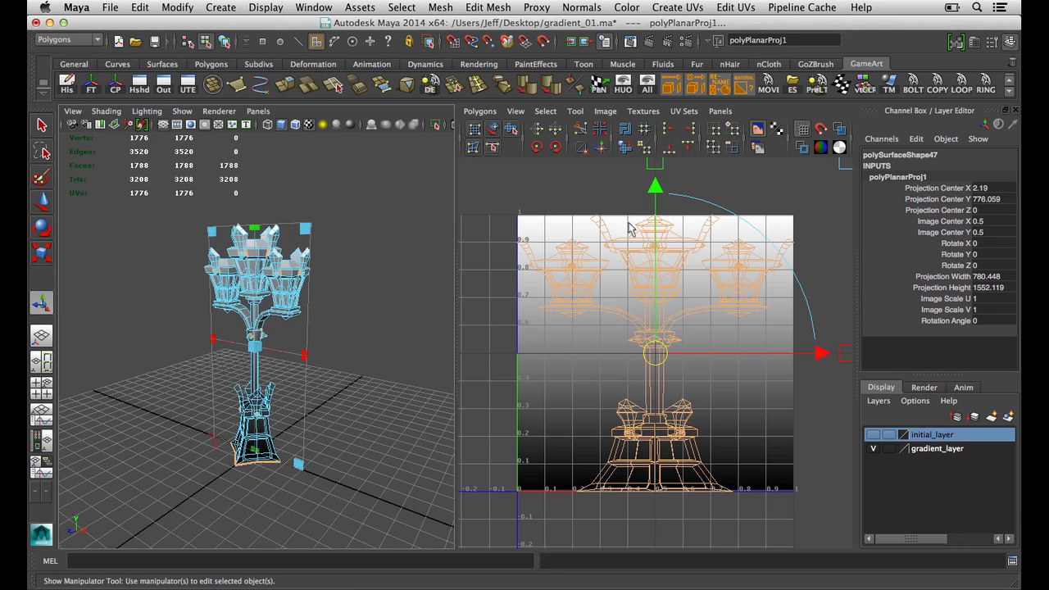
drag(305, 231, 307, 223)
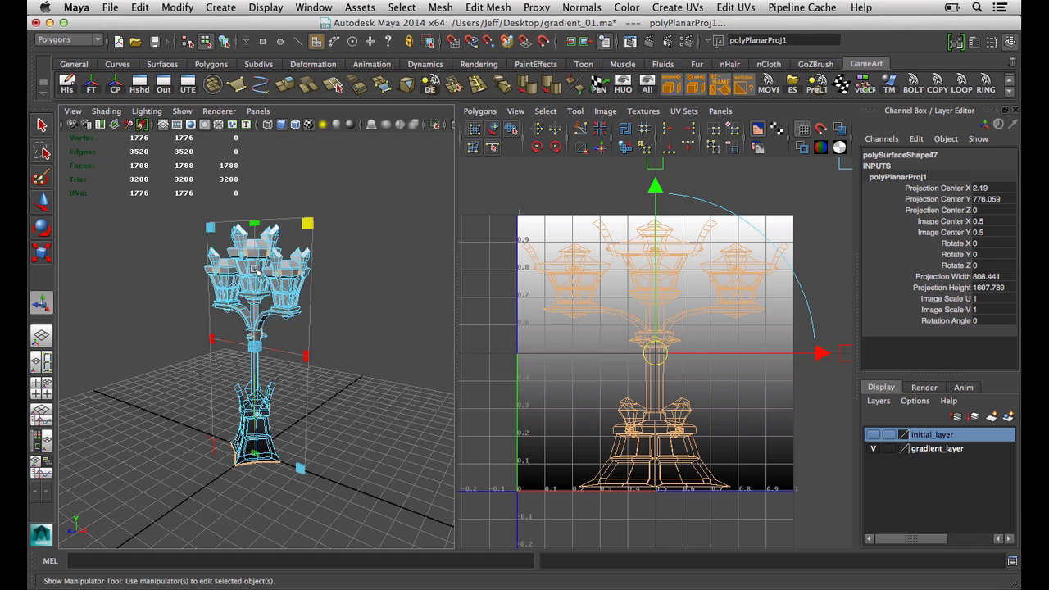
alt+drag(254, 270, 297, 268)
click(360, 258)
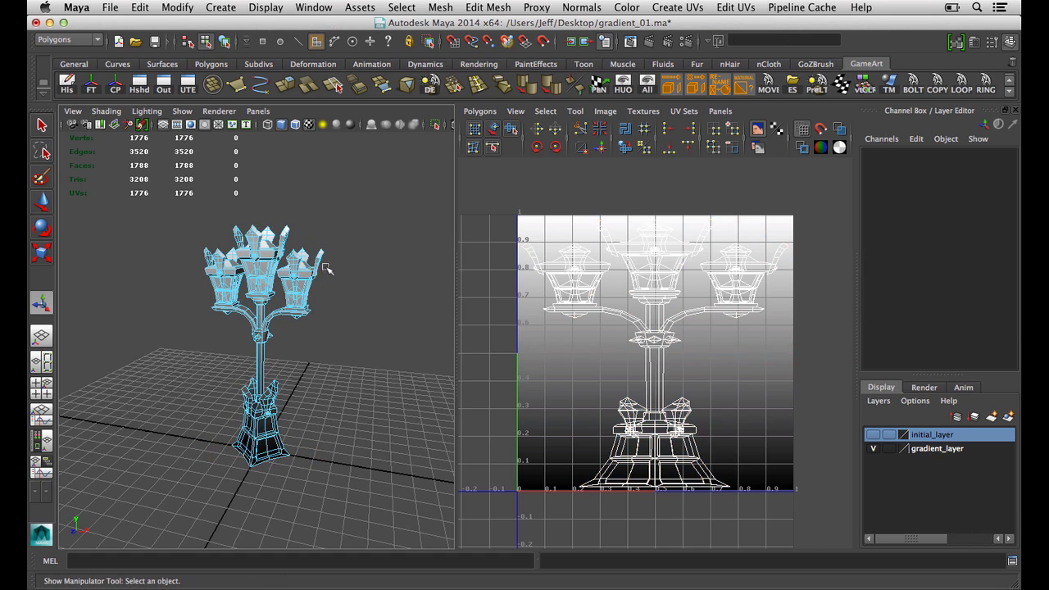
right_drag(287, 277, 373, 249)
mouse_move(360, 292)
alt+mouse_down()
mouse_move(421, 284)
mouse_move(370, 278)
alt+mouse_up()
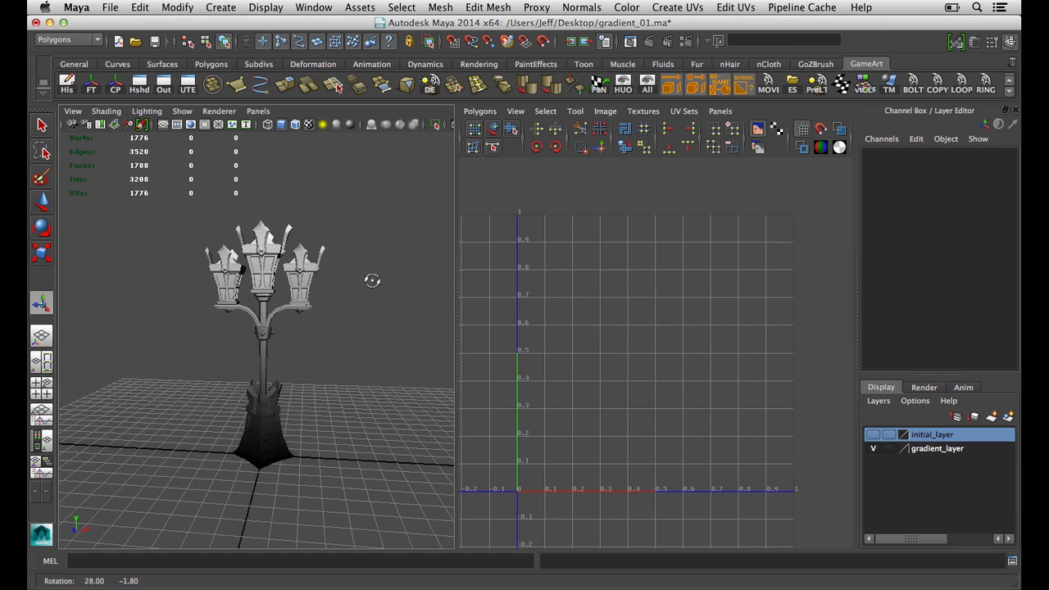
click(288, 277)
Step: Move the gradient lamp aside along X to compare with the original, then undo the move
key(w)
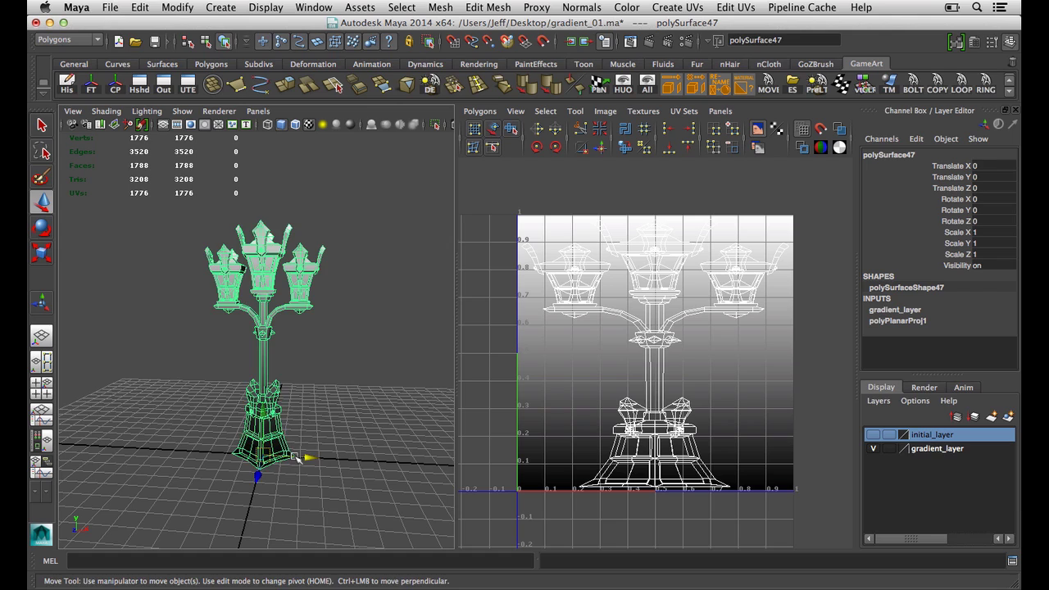
drag(296, 457, 451, 464)
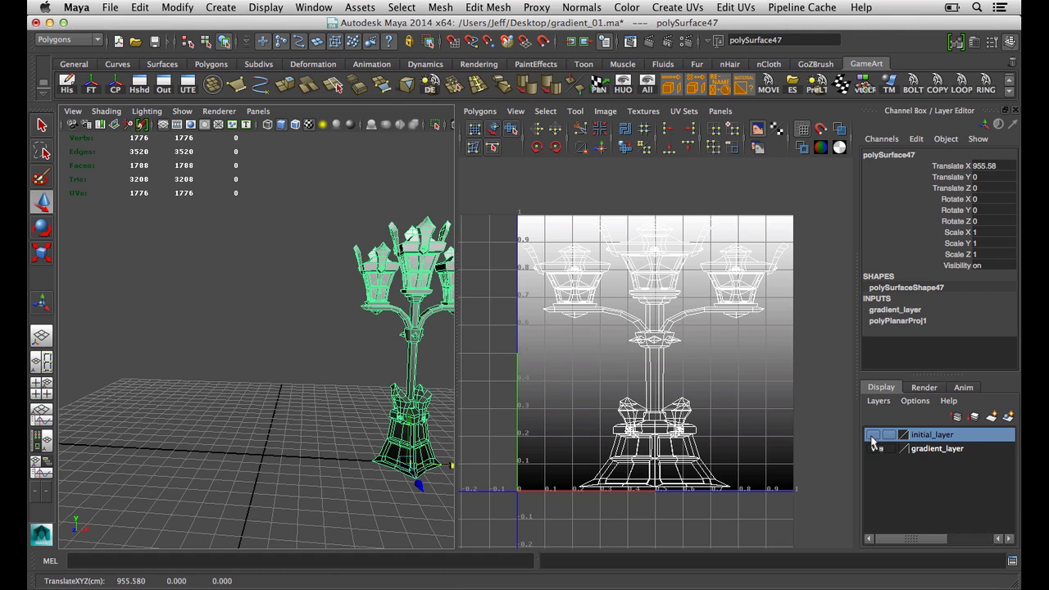
click(873, 434)
click(269, 371)
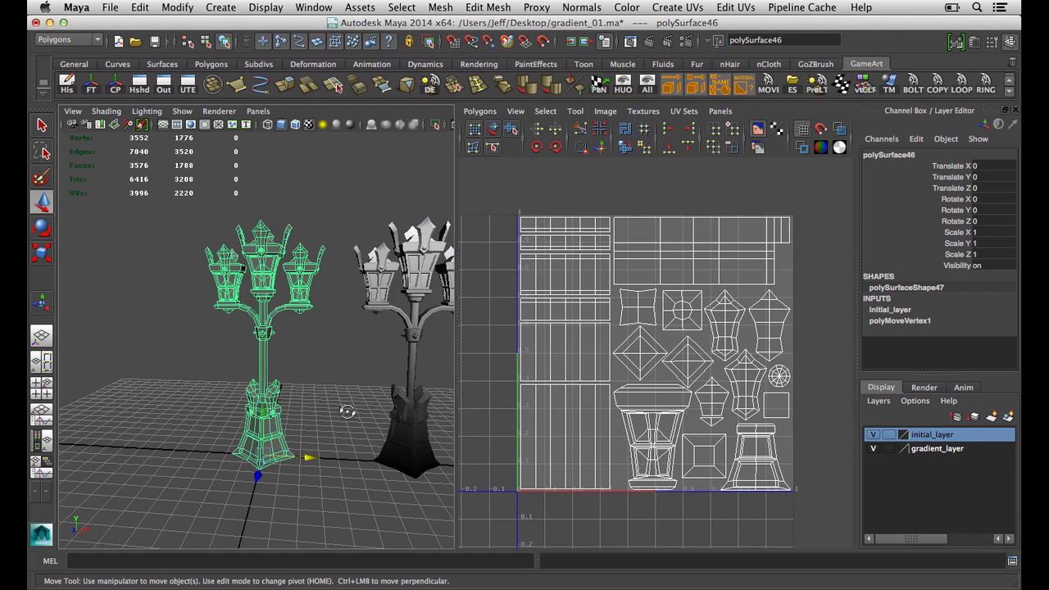
alt+drag(344, 412, 275, 383)
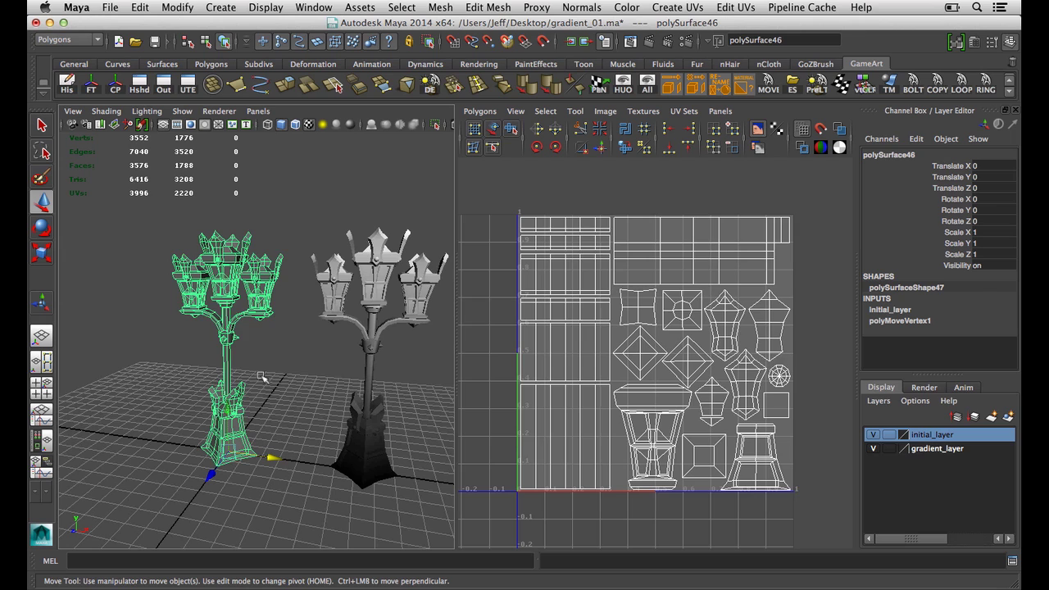
key(z)
key(z)
key(z)
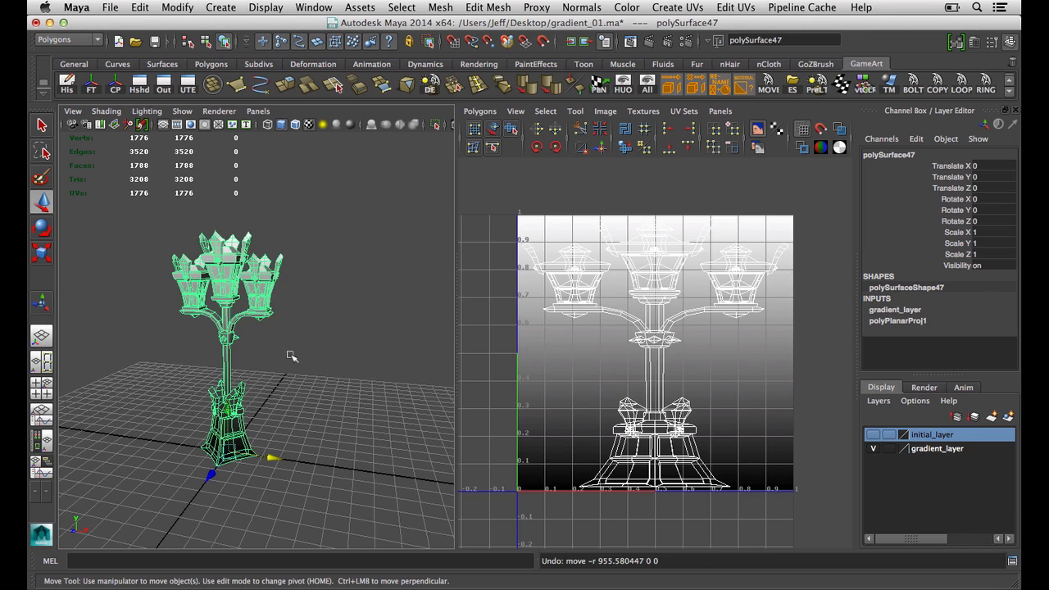
Step: Hide gradient_layer, show initial_layer, and select the original lamp polySurface46
click(872, 448)
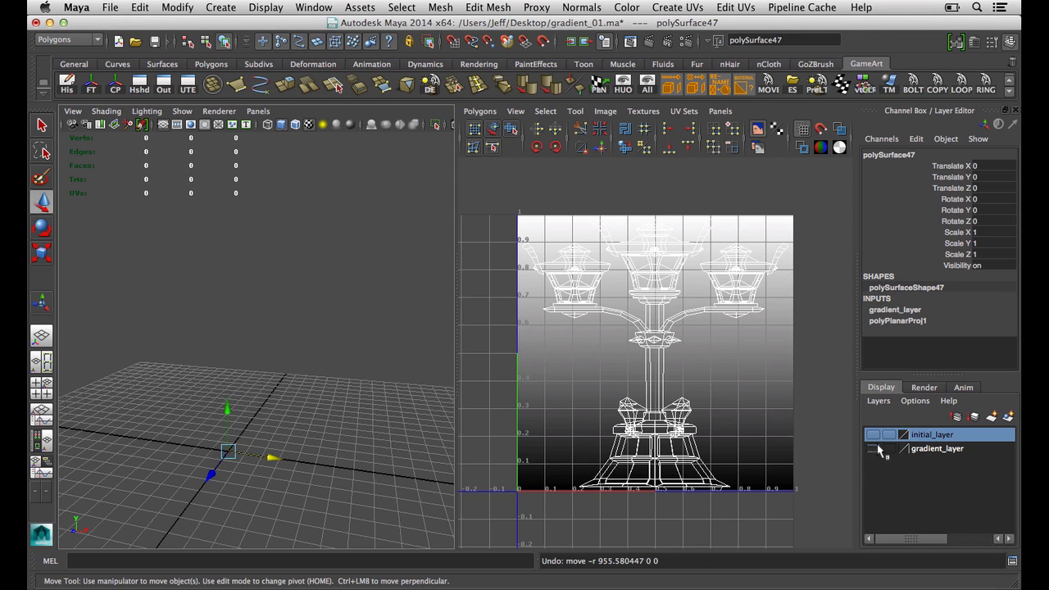
click(872, 434)
key(z)
key(z)
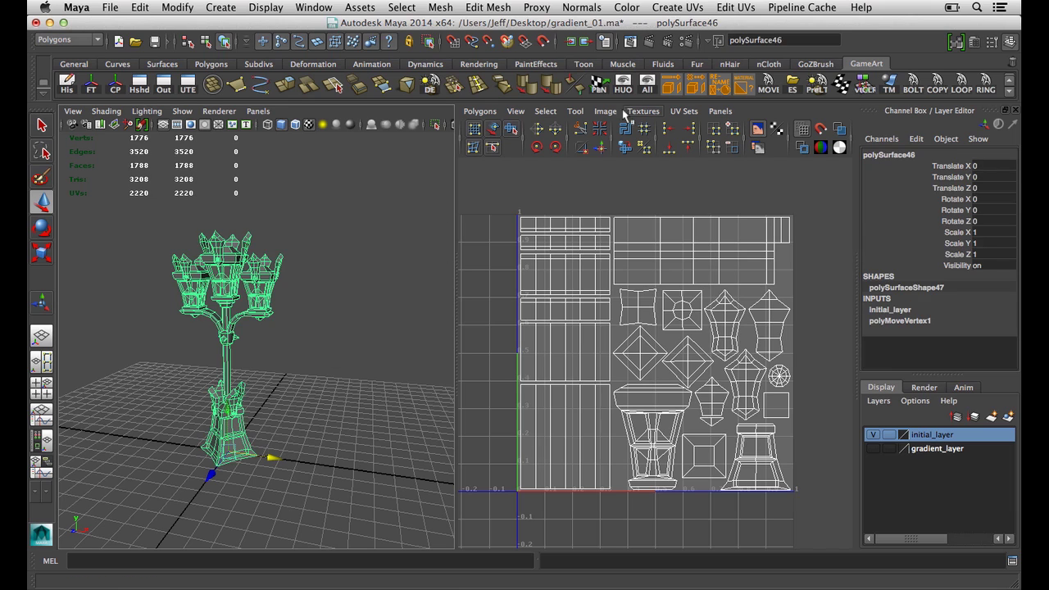
Step: Switch to the Rendering menu set and open Lighting/Shading > Transfer Maps
click(86, 43)
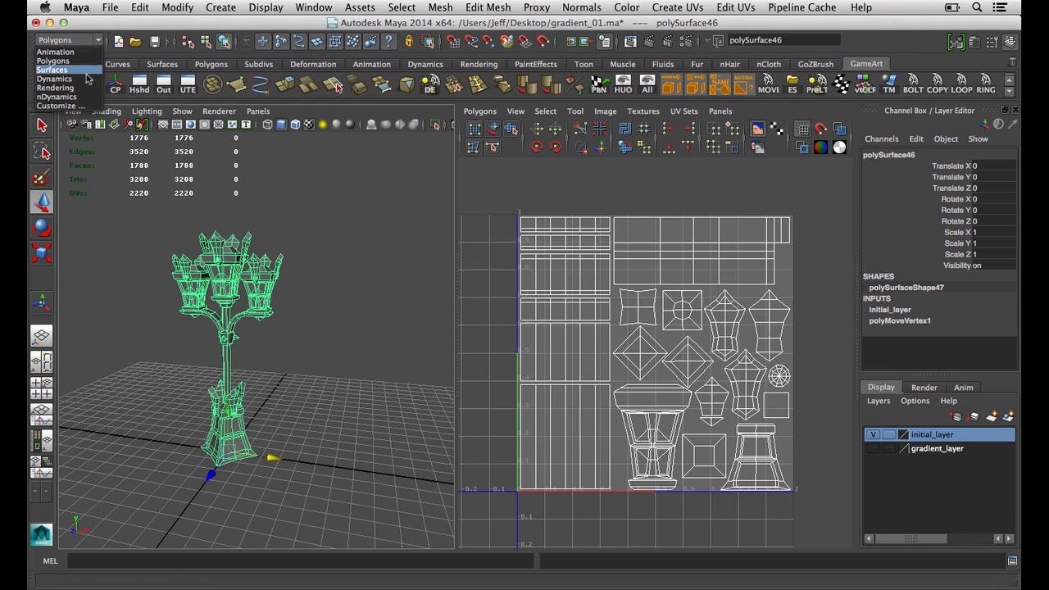
click(89, 88)
click(484, 7)
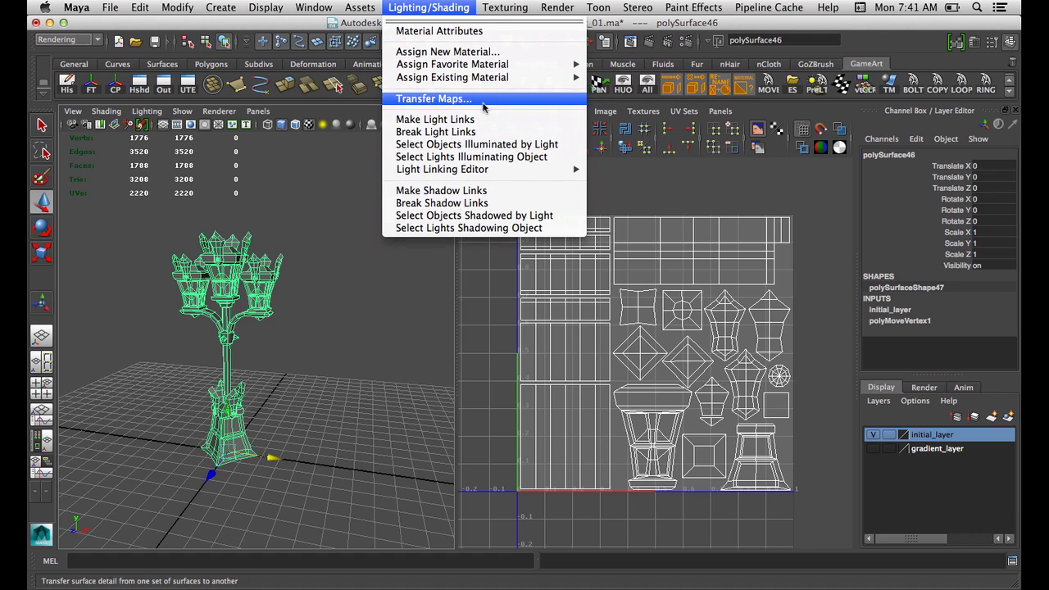
click(475, 99)
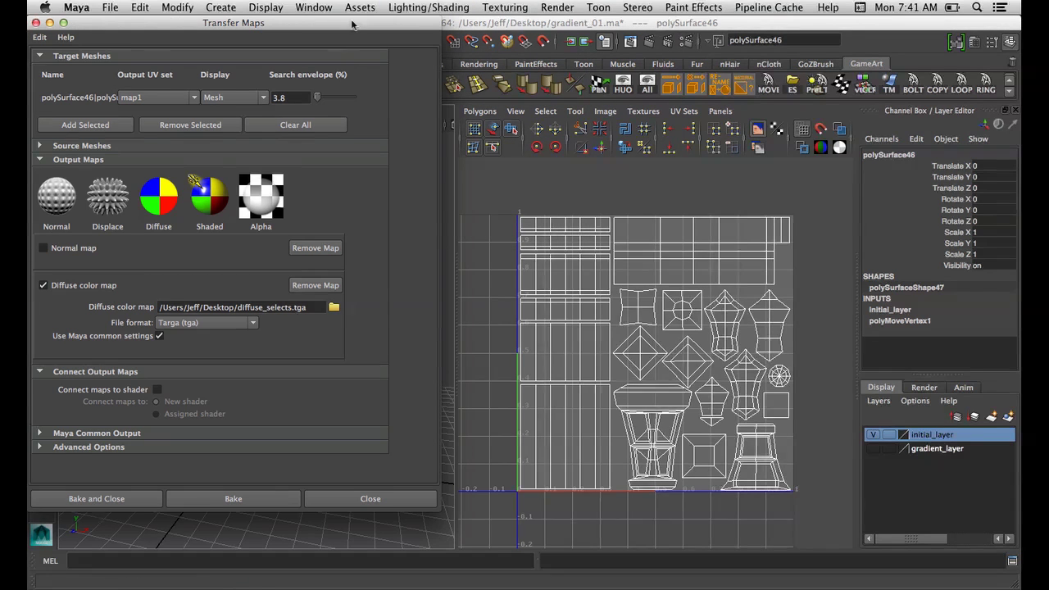
drag(351, 24, 622, 52)
Step: Replace the existing map outputs with a single Diffuse color map output
click(584, 276)
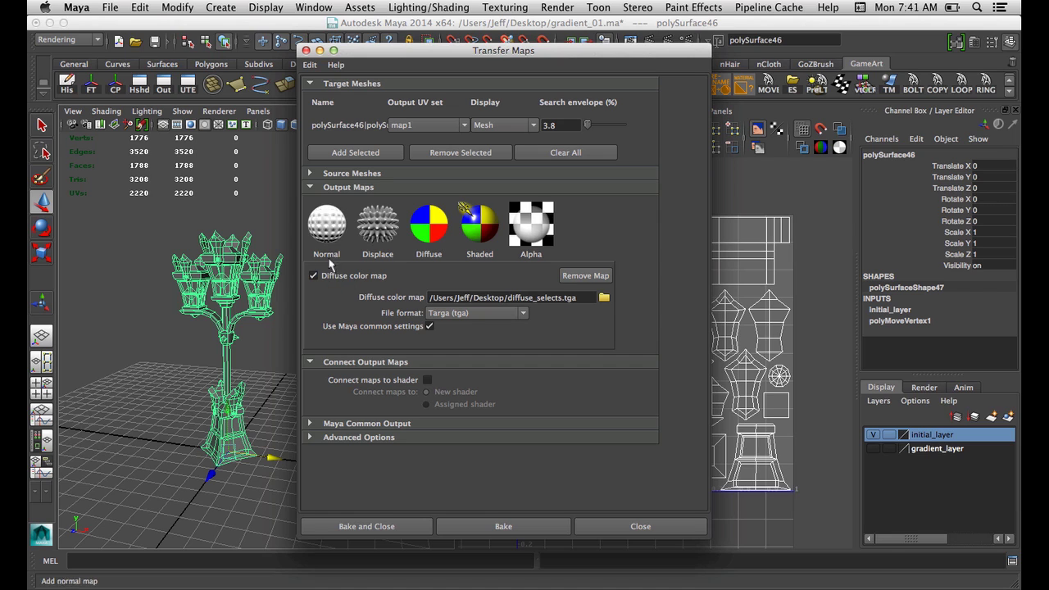
click(585, 275)
click(420, 228)
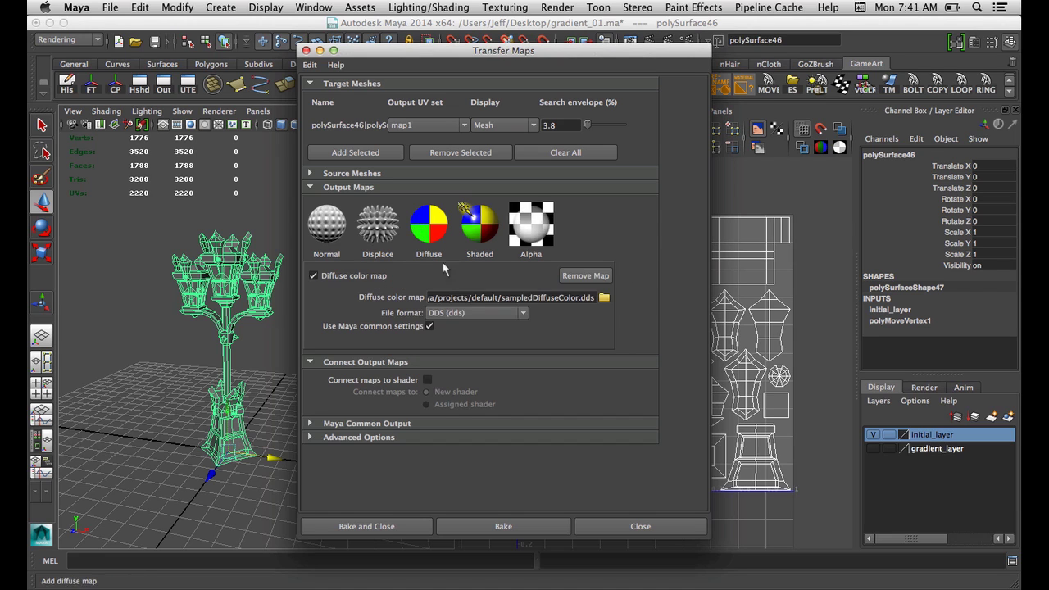
Step: Save the diffuse map to the Desktop as gradient_bake_01.tga in Targa format
click(605, 299)
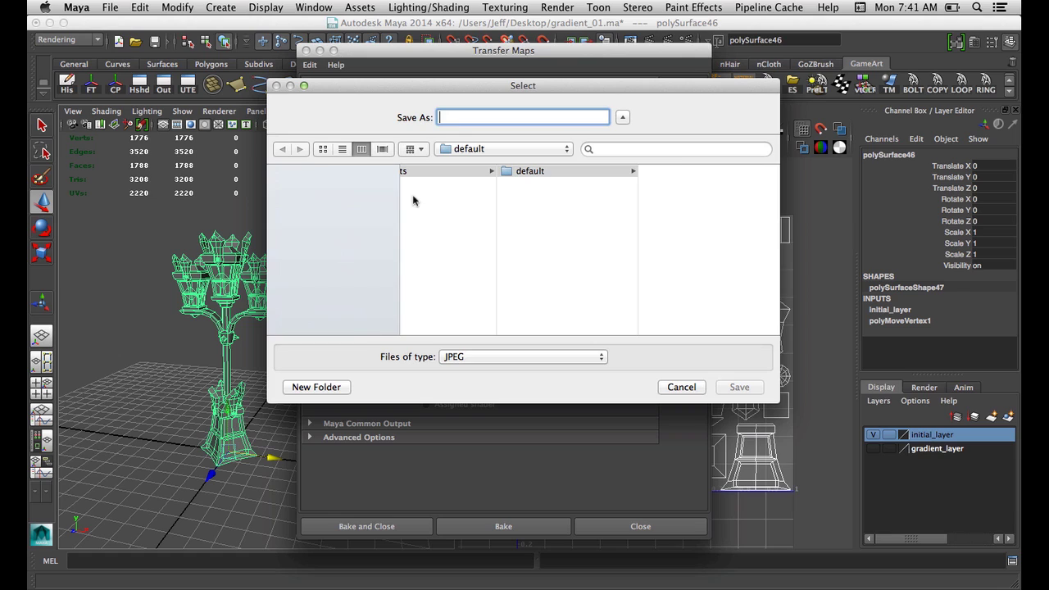
click(315, 220)
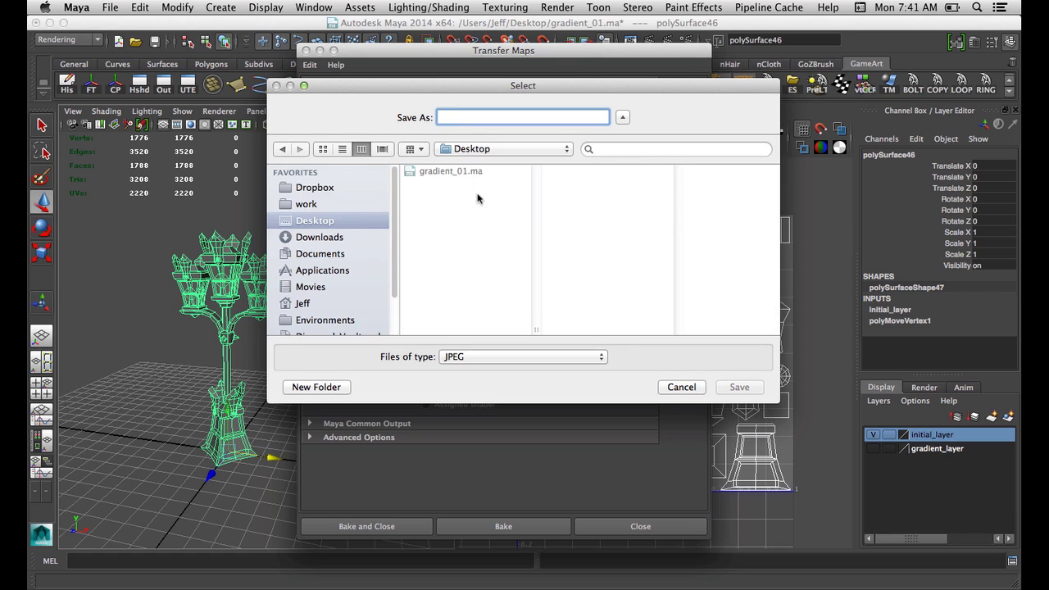
text(g)
key(BackSpace)
text(graid)
key(BackSpace)
key(BackSpace)
text(dient)
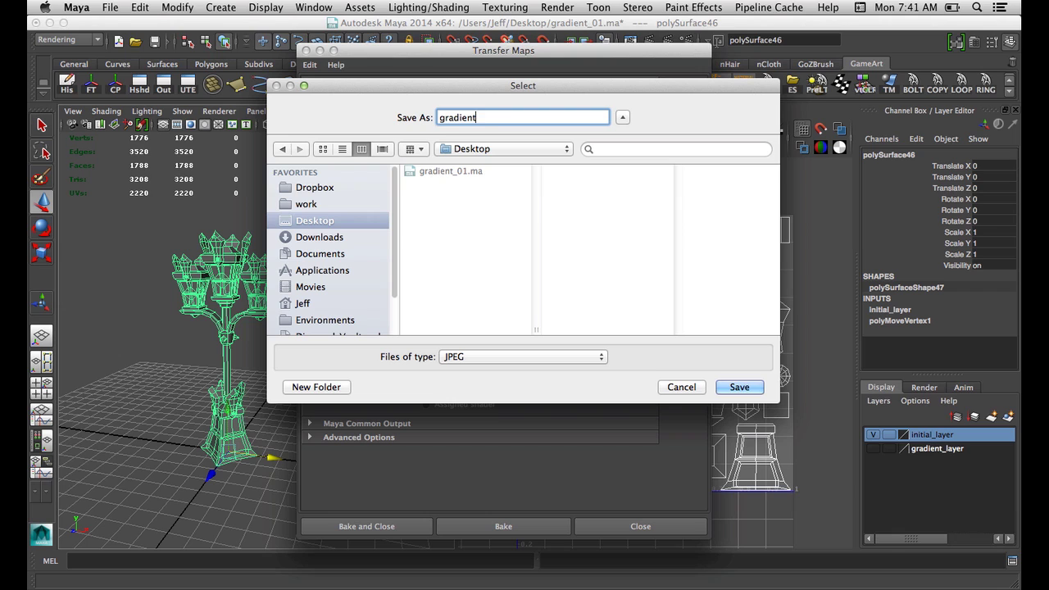
text(_bake_01)
click(522, 357)
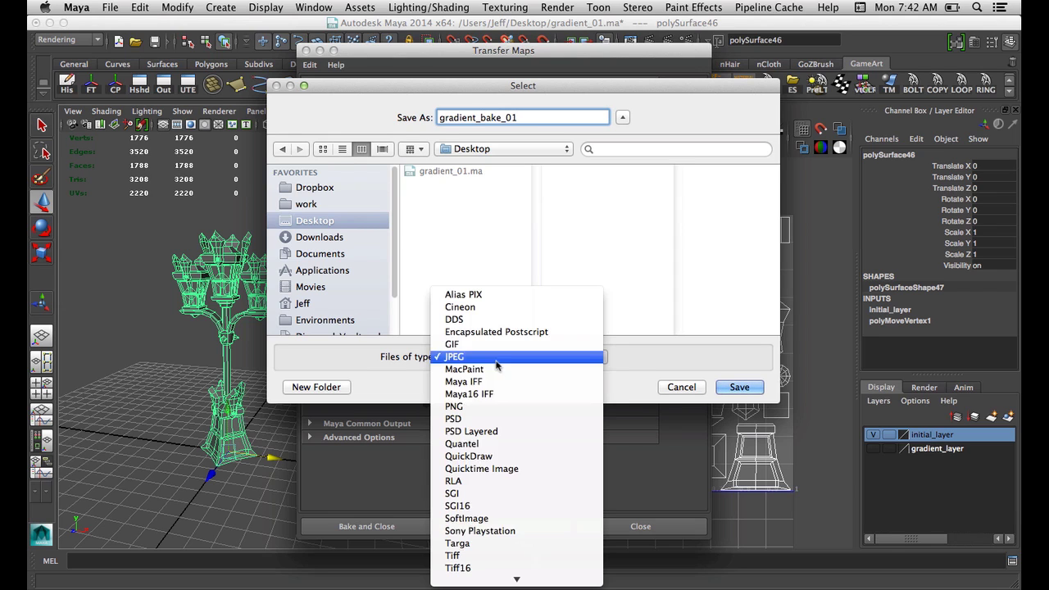
click(536, 552)
click(739, 386)
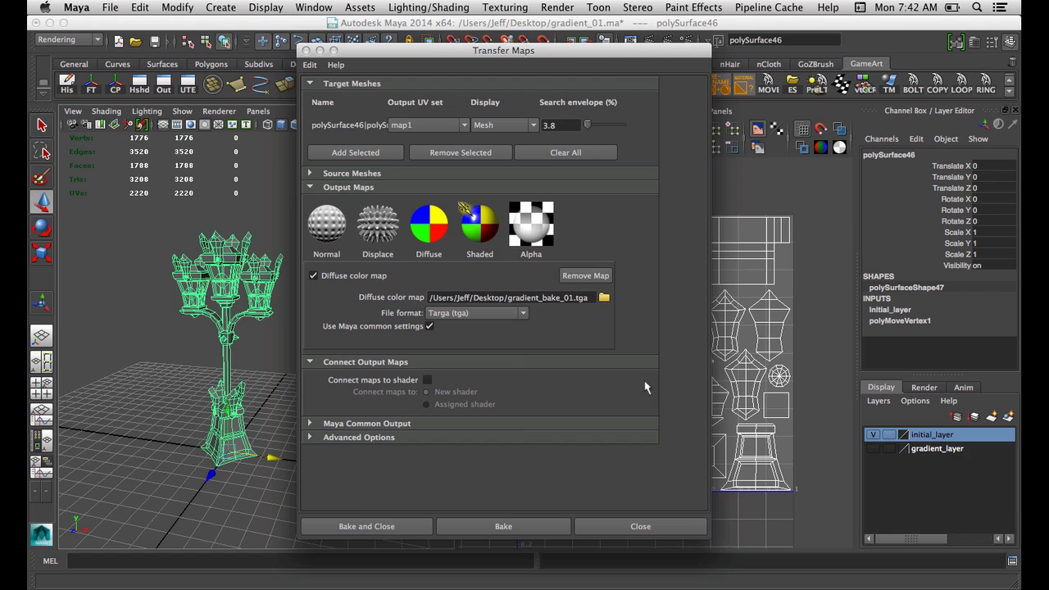
Step: In Maya Common Output, set sampling quality to Low (2x2), keeping 512×512, Gaussian filtering and 4 fill seams
click(396, 424)
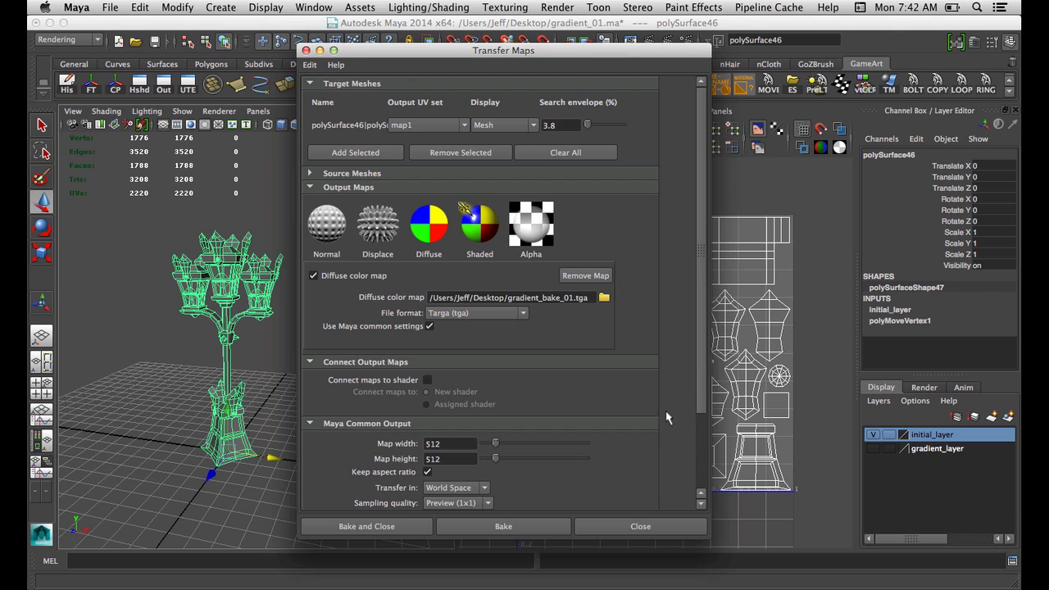
scroll(696, 394, down, 5)
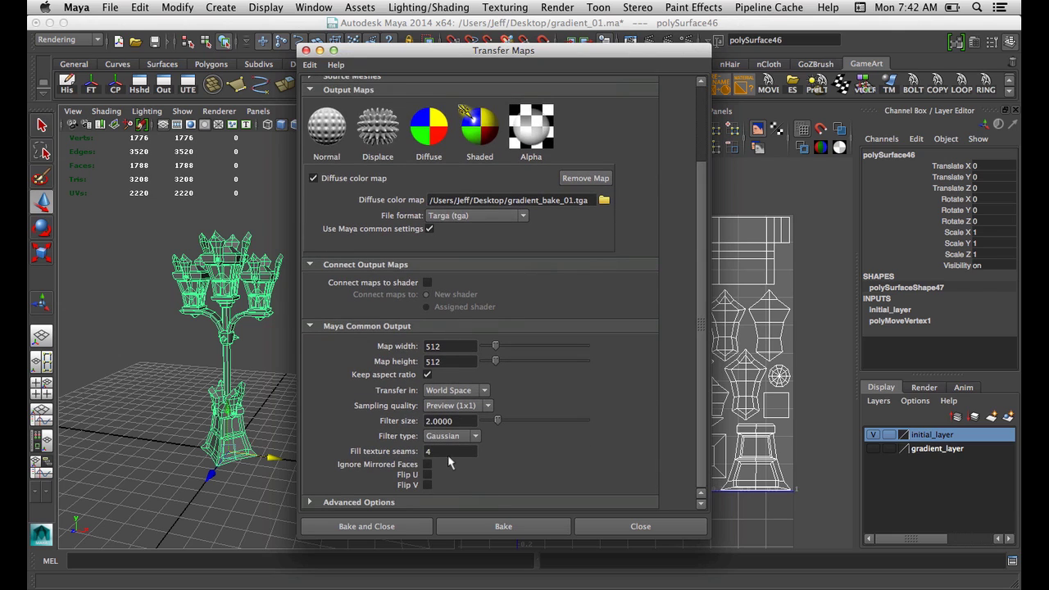
click(449, 449)
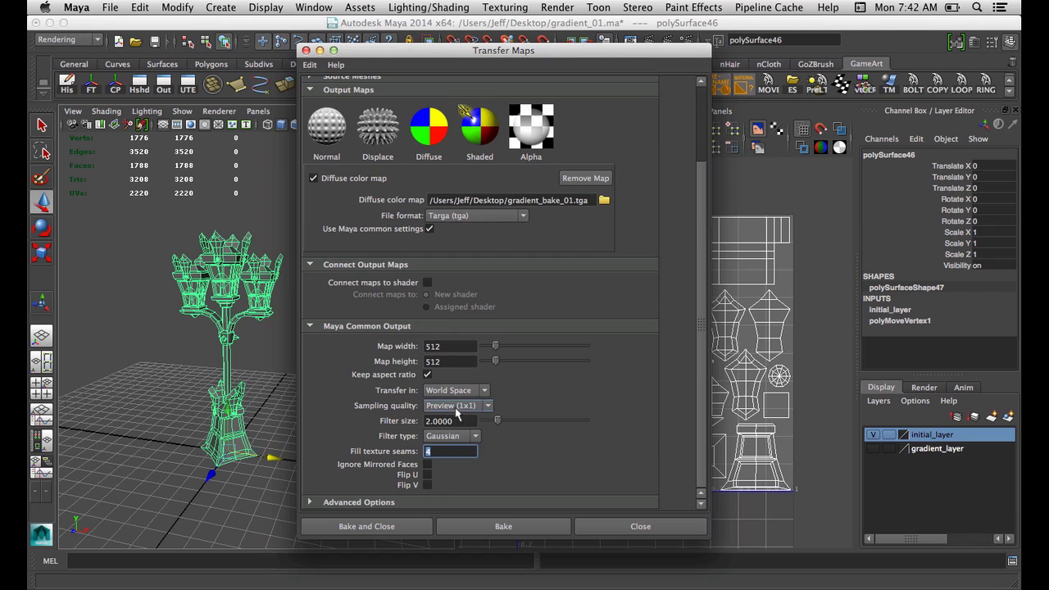
click(457, 407)
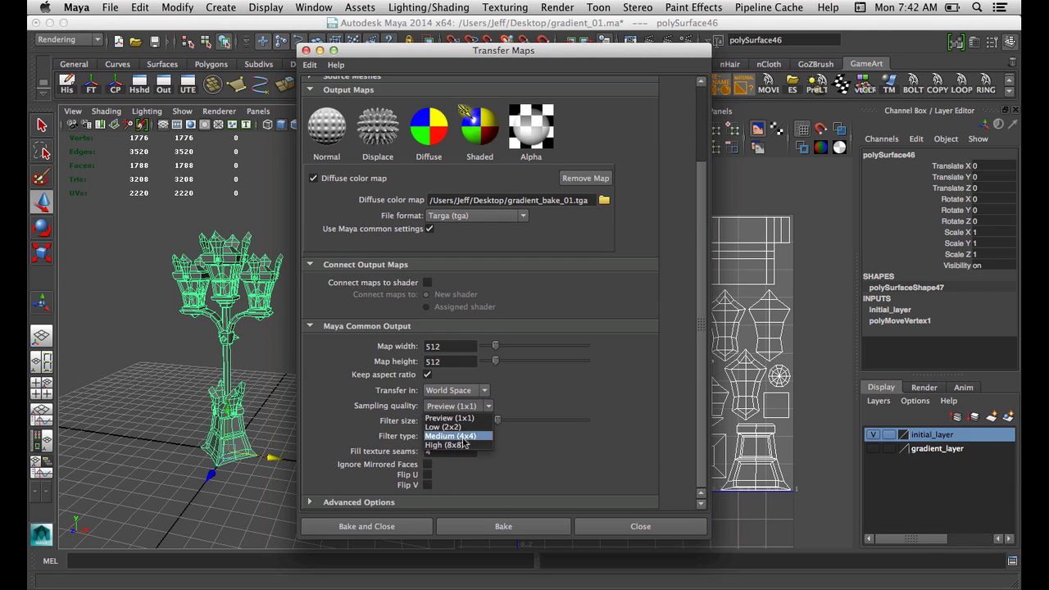
click(460, 428)
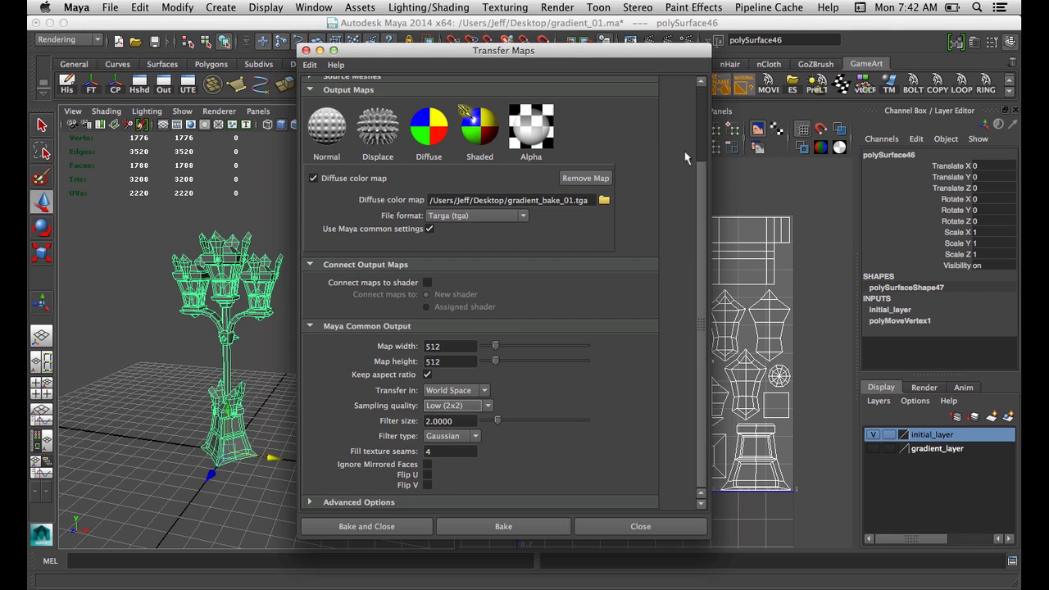
scroll(702, 119, up, 3)
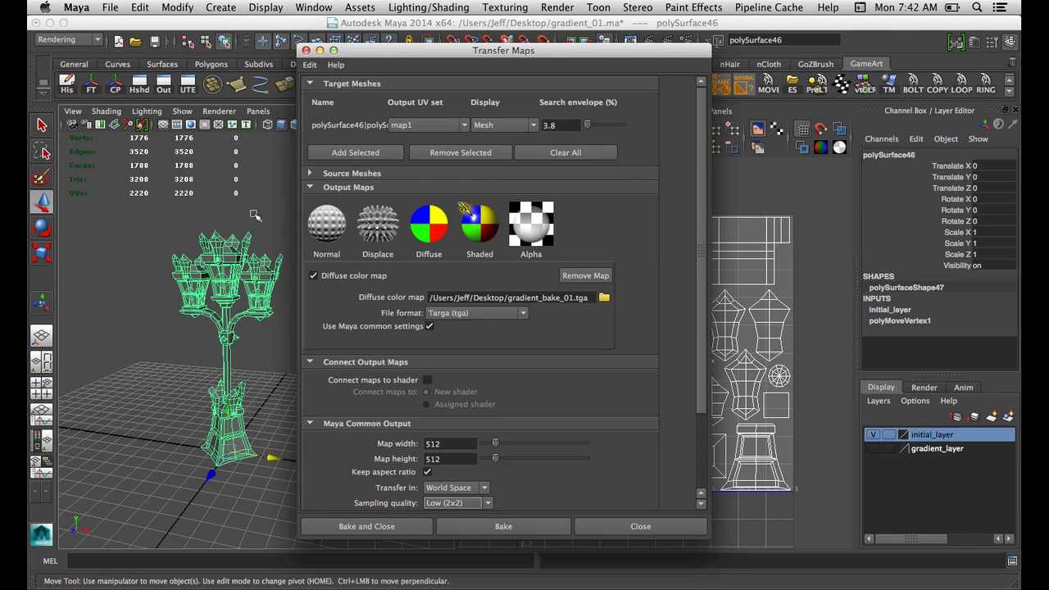
Step: Show gradient_layer, select its objects and add the gradient mesh as the bake source mesh
click(370, 175)
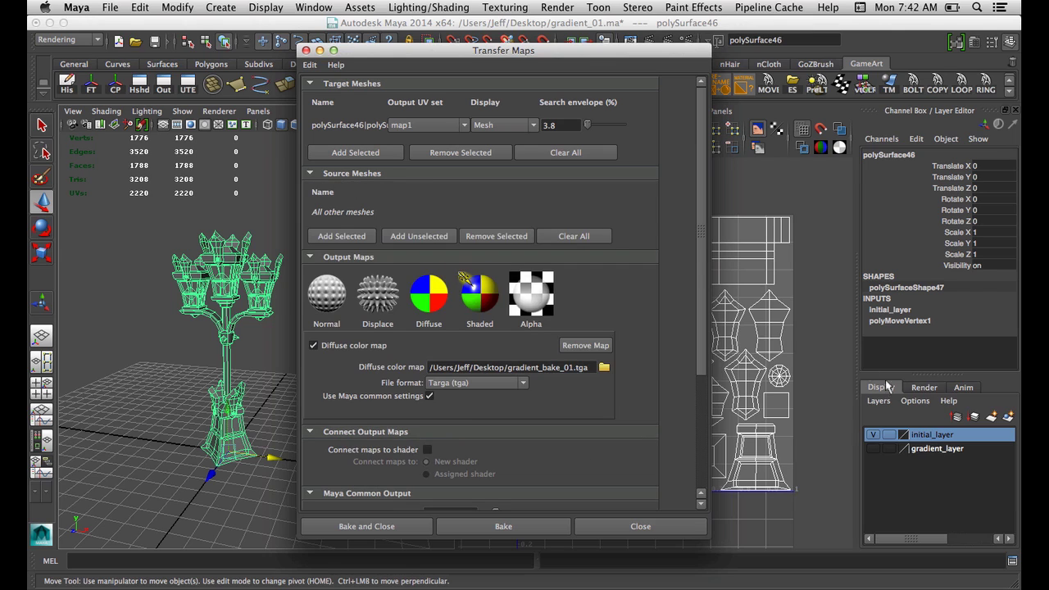
click(874, 449)
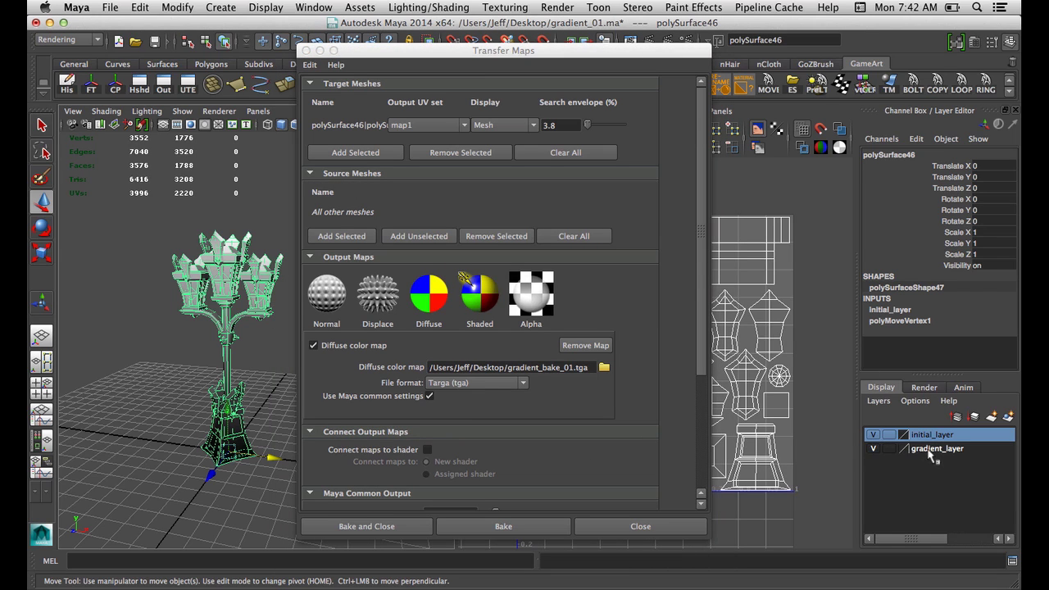
click(917, 453)
right_click(940, 456)
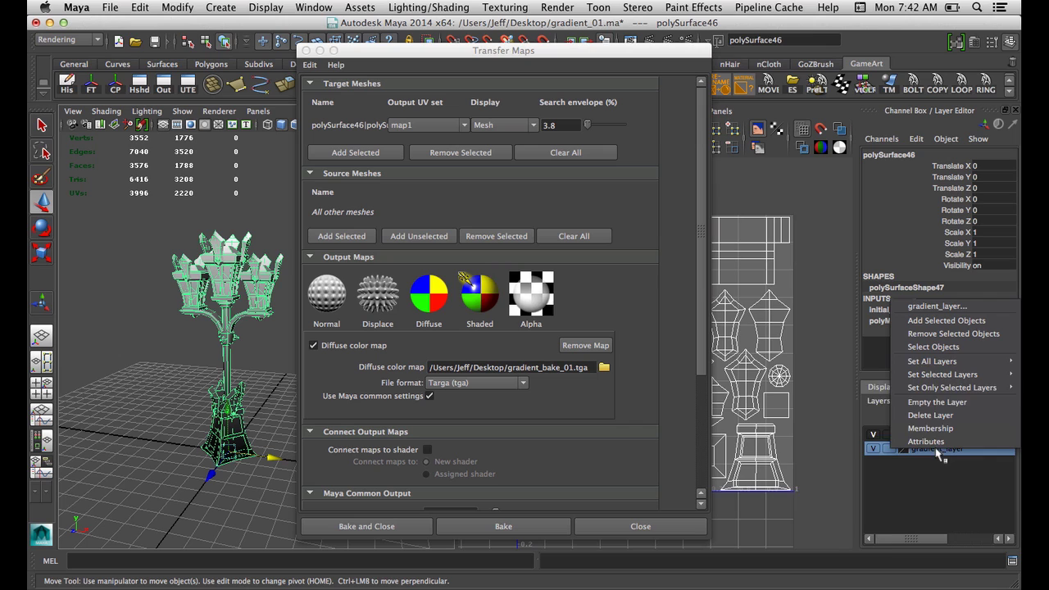
click(934, 347)
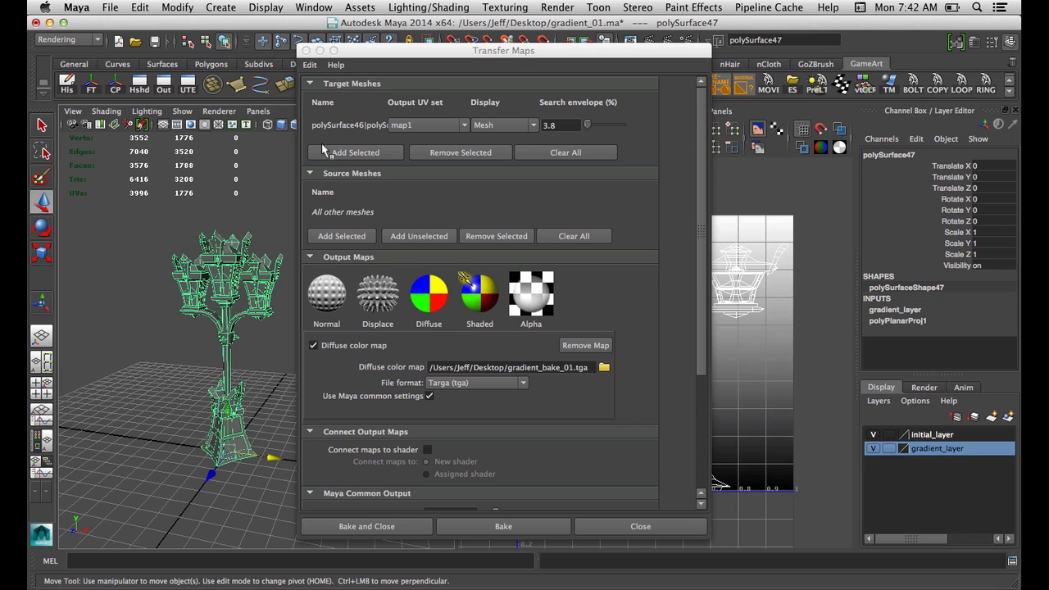
click(344, 234)
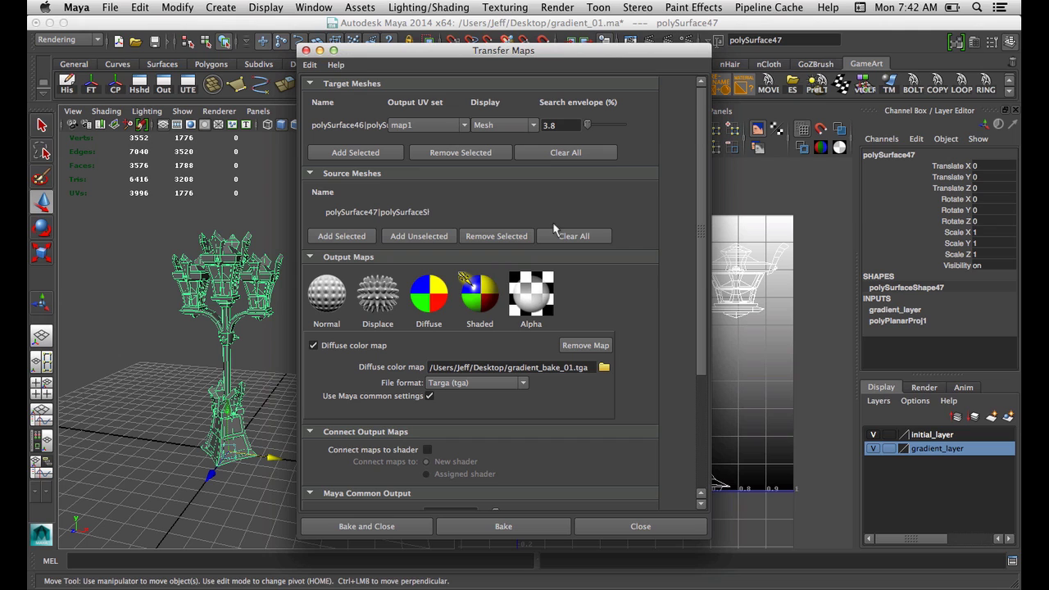
Step: Bake the diffuse map, close Transfer Maps, hide gradient_layer and reselect the lamp post
drag(704, 162, 706, 313)
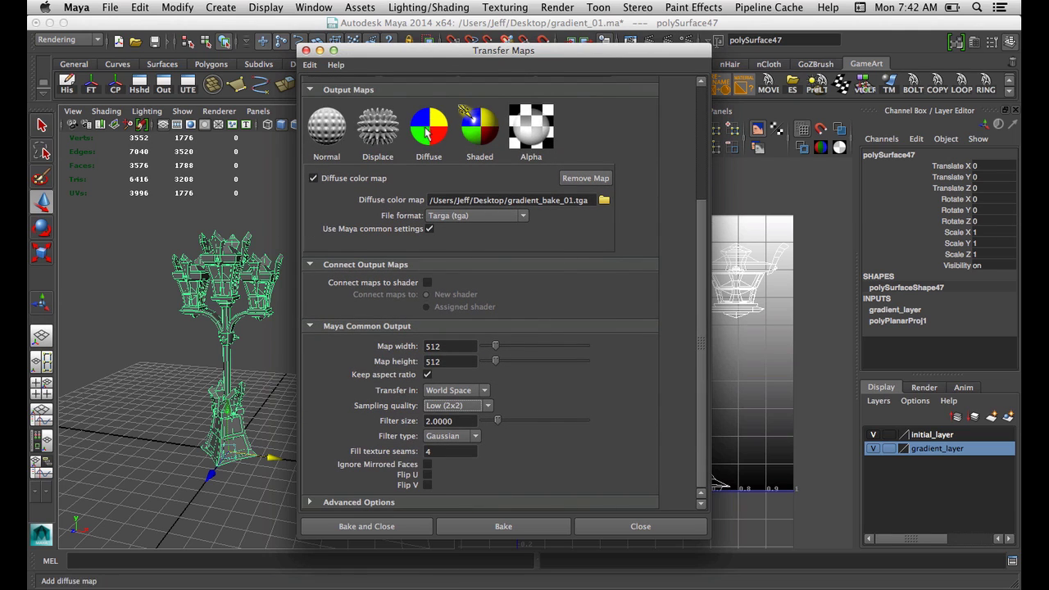
click(497, 527)
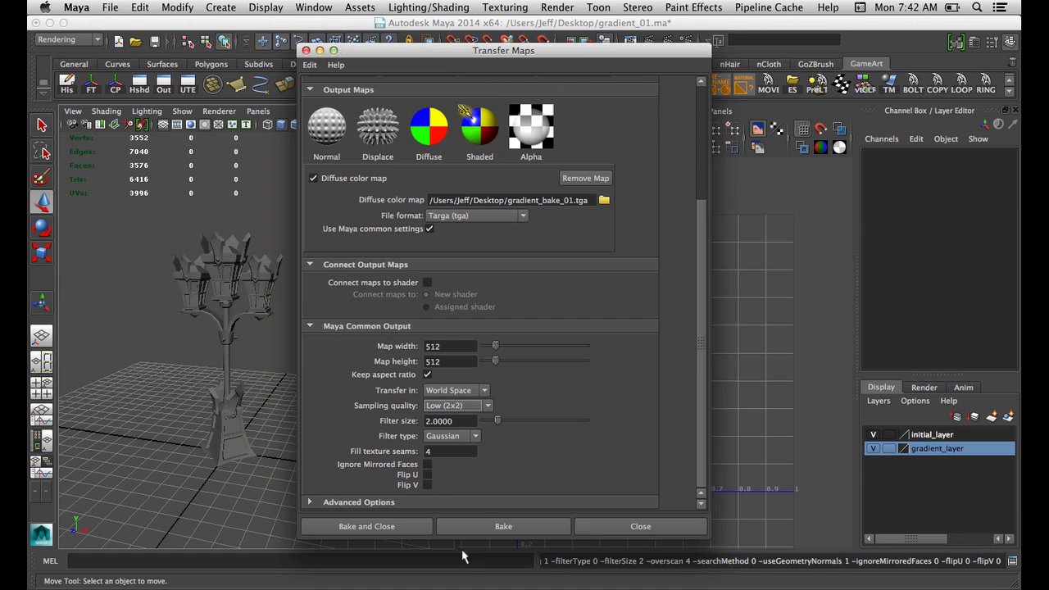
click(630, 528)
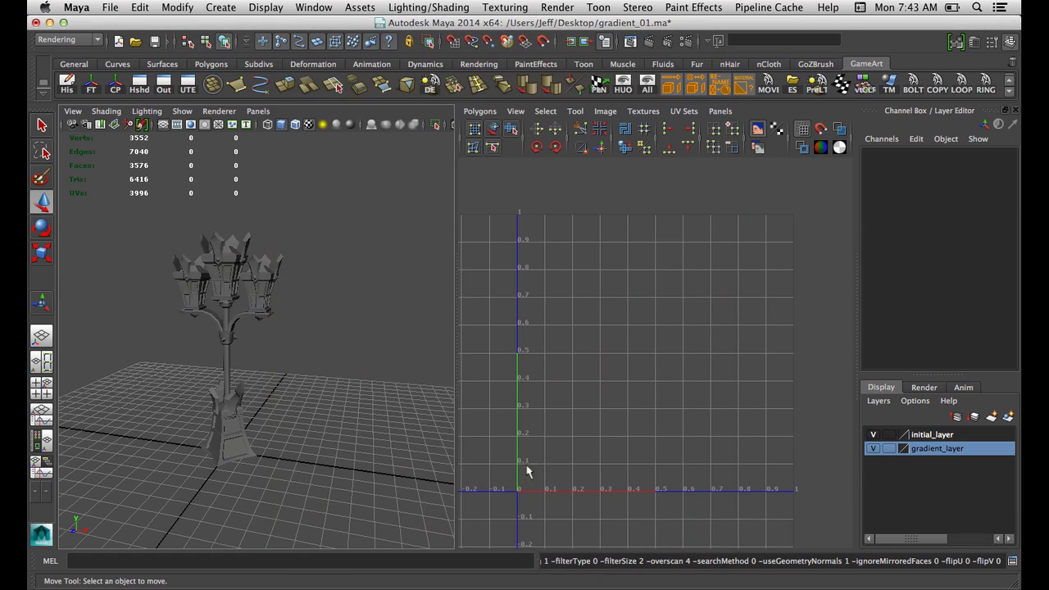
click(873, 448)
click(206, 265)
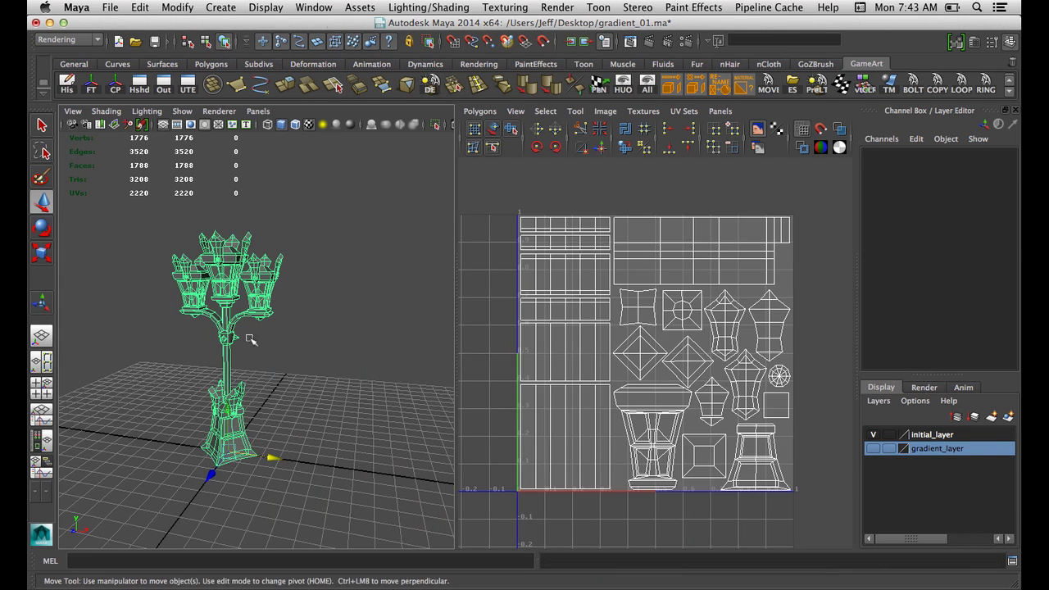
Step: In Hypershade, create a Lambert whose Color uses a File texture loading gradient_bake_01.tga
click(141, 79)
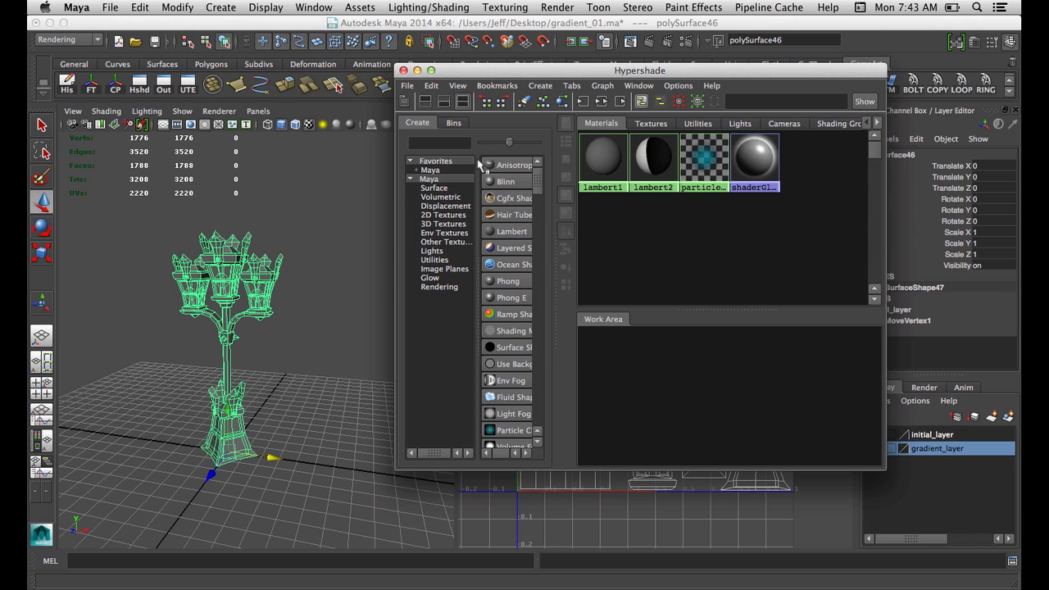
click(511, 231)
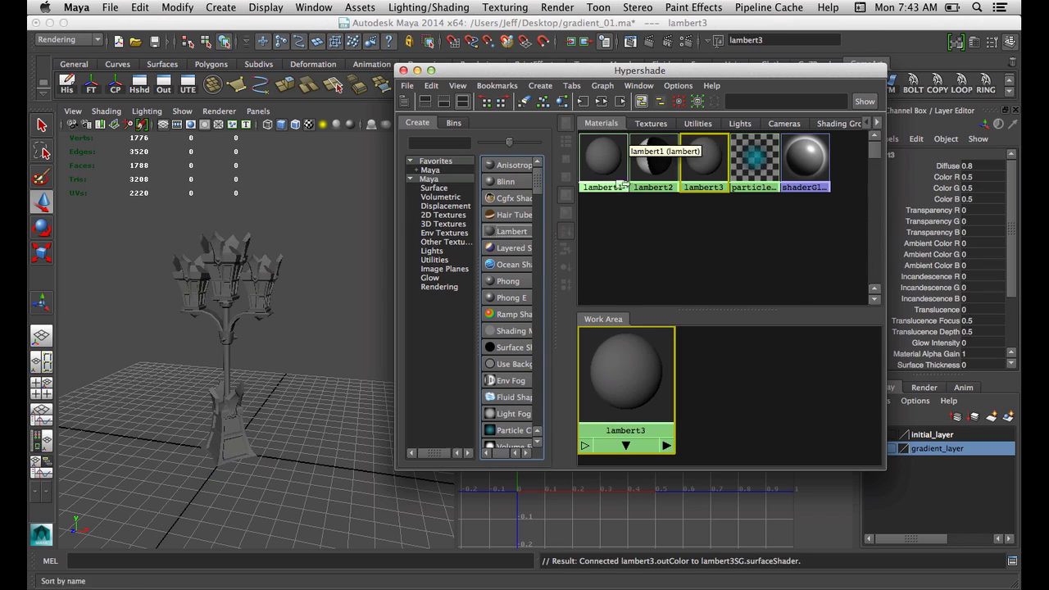
click(697, 242)
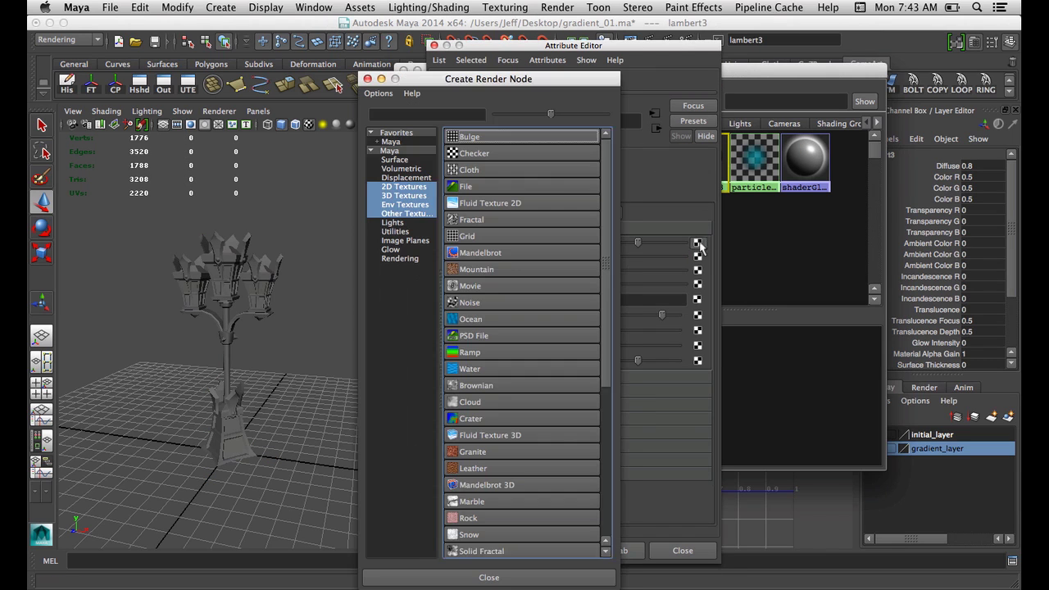
click(545, 186)
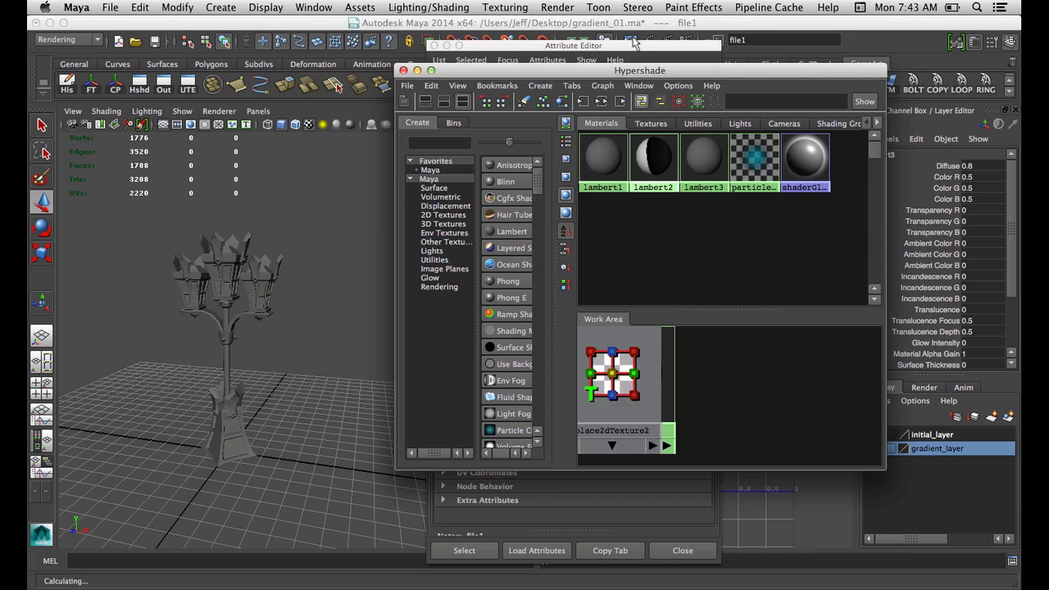
click(692, 280)
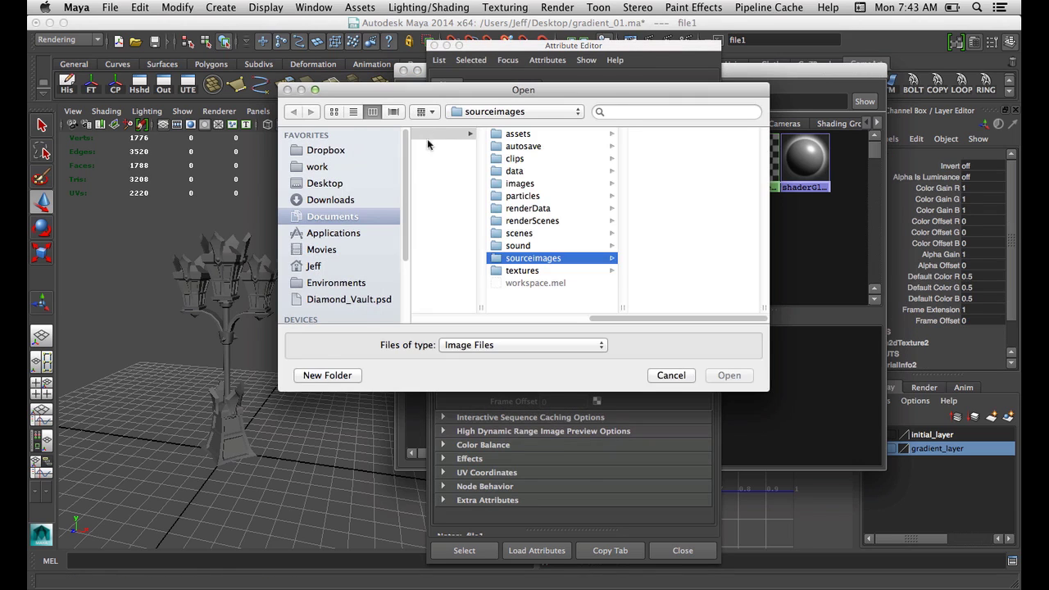
click(342, 185)
double_click(442, 146)
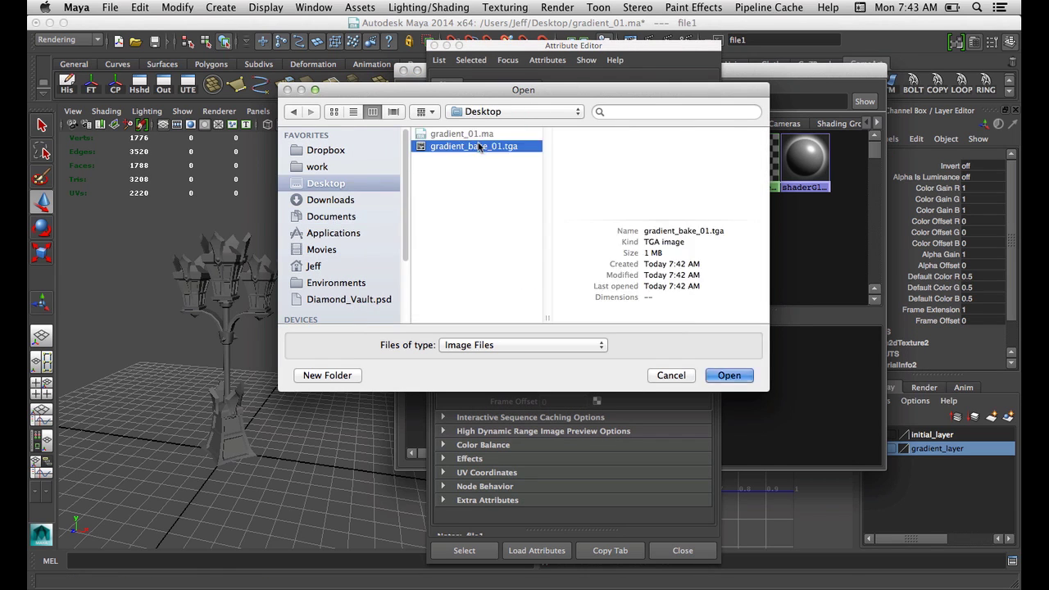
click(434, 47)
Step: Apply lambert3 to the lamp post and close Hypershade
middle_drag(653, 157, 274, 296)
alt+drag(274, 297, 270, 245)
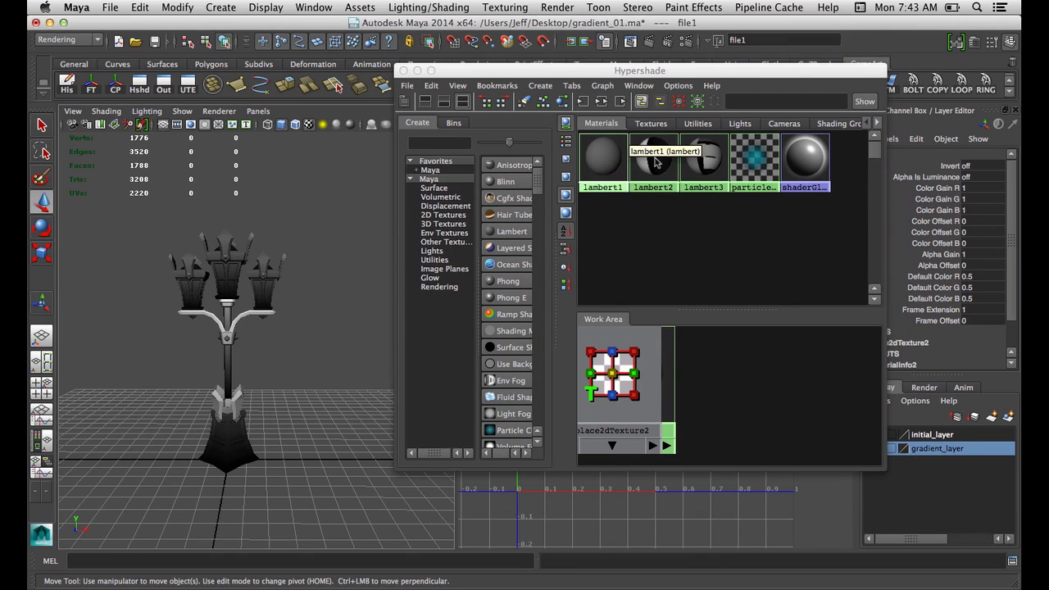
middle_drag(703, 158, 234, 278)
click(403, 71)
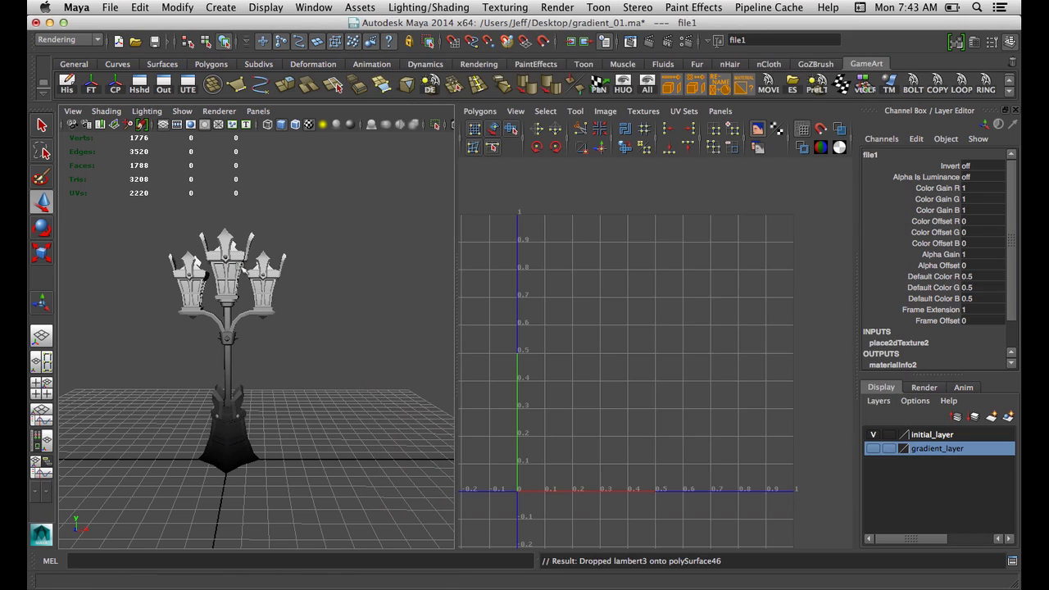
click(234, 262)
alt+right_drag(292, 285, 367, 304)
click(332, 278)
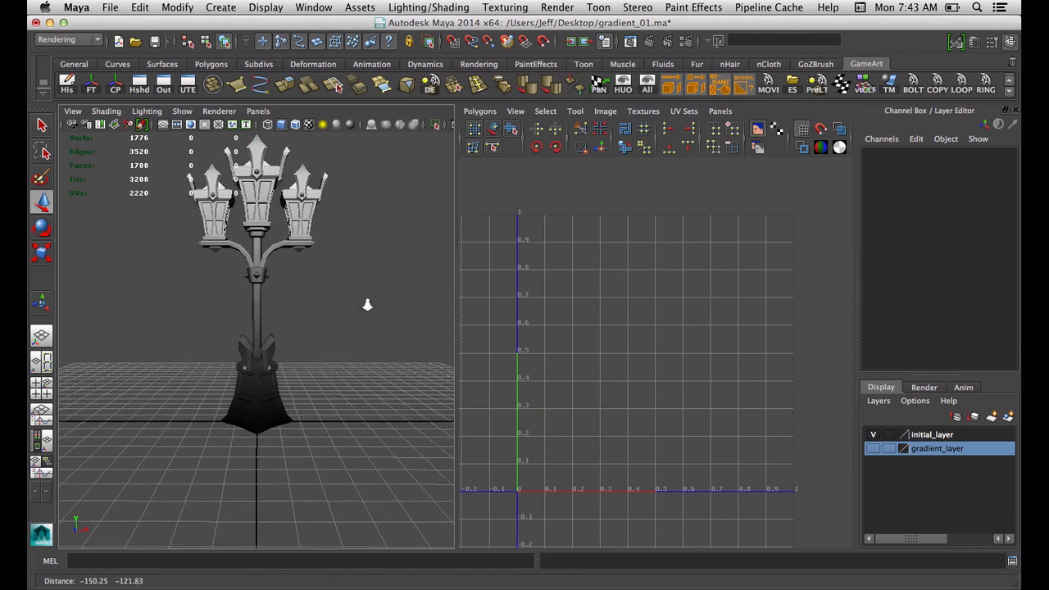
alt+drag(367, 305, 297, 391)
click(298, 391)
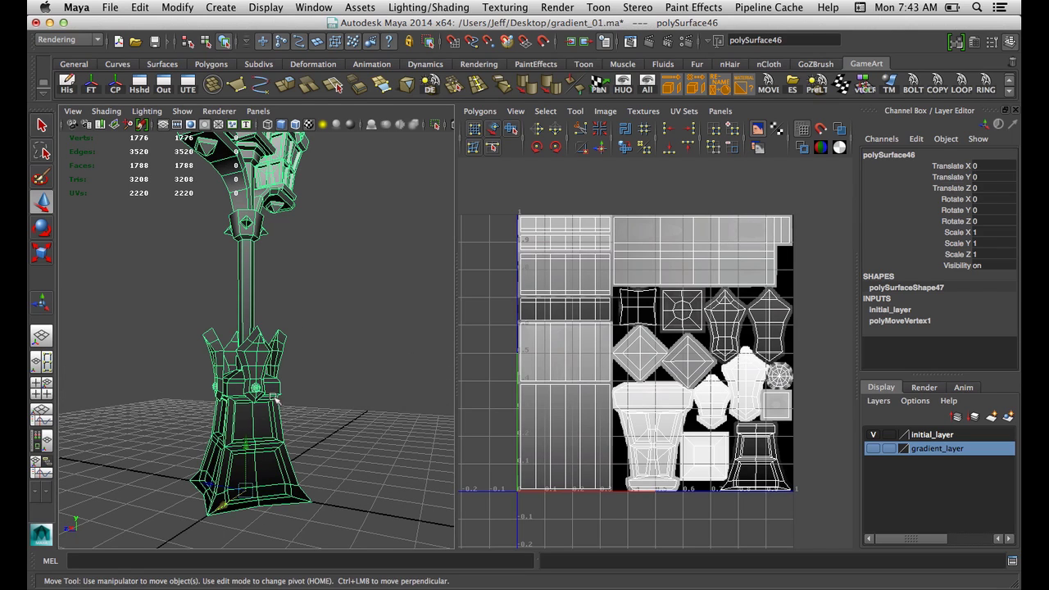
mouse_move(344, 385)
alt+mouse_down()
mouse_move(336, 410)
mouse_move(351, 396)
alt+mouse_up()
click(351, 396)
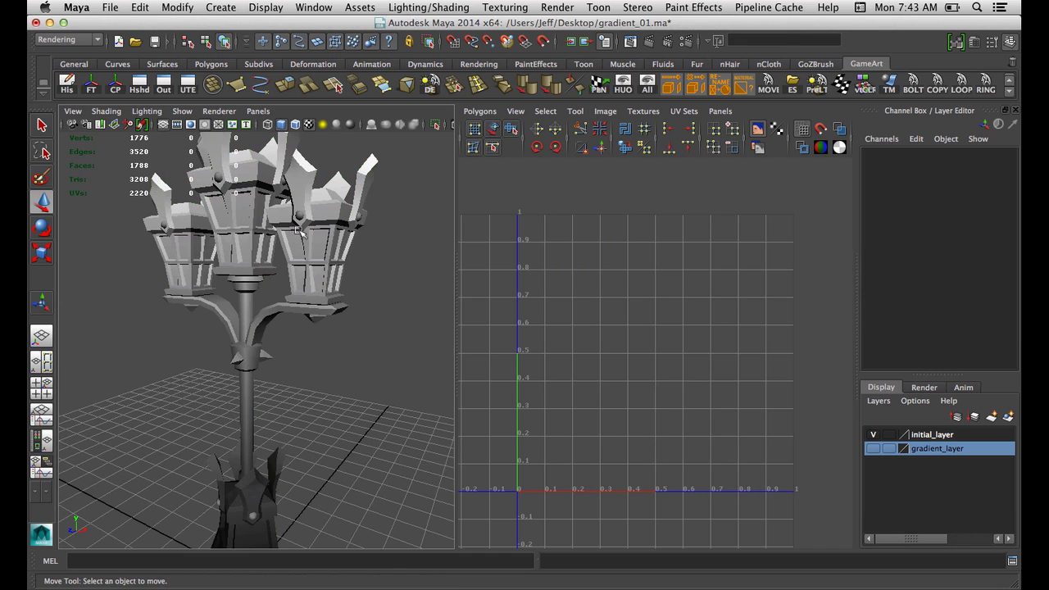
alt+drag(310, 223, 304, 406)
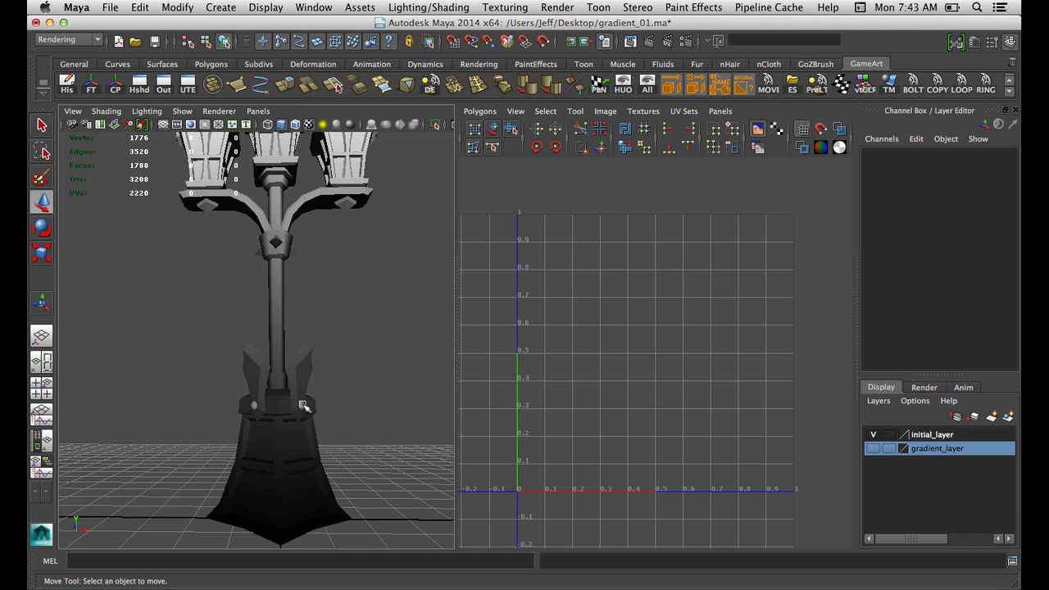
click(289, 397)
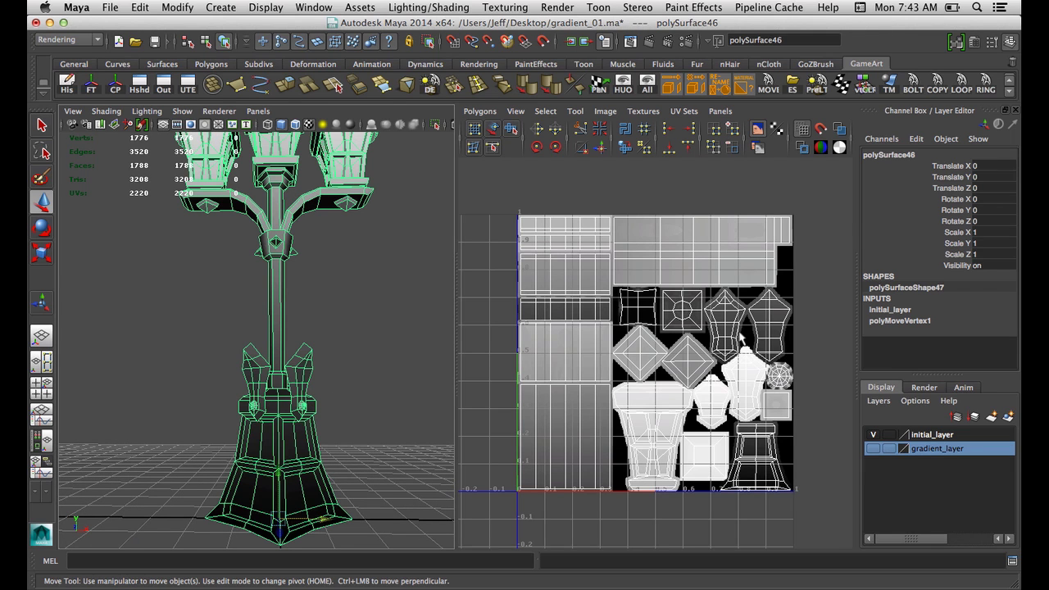
alt+drag(379, 290, 358, 356)
mouse_move(358, 356)
alt+right_down()
mouse_move(328, 344)
mouse_move(375, 347)
alt+right_up()
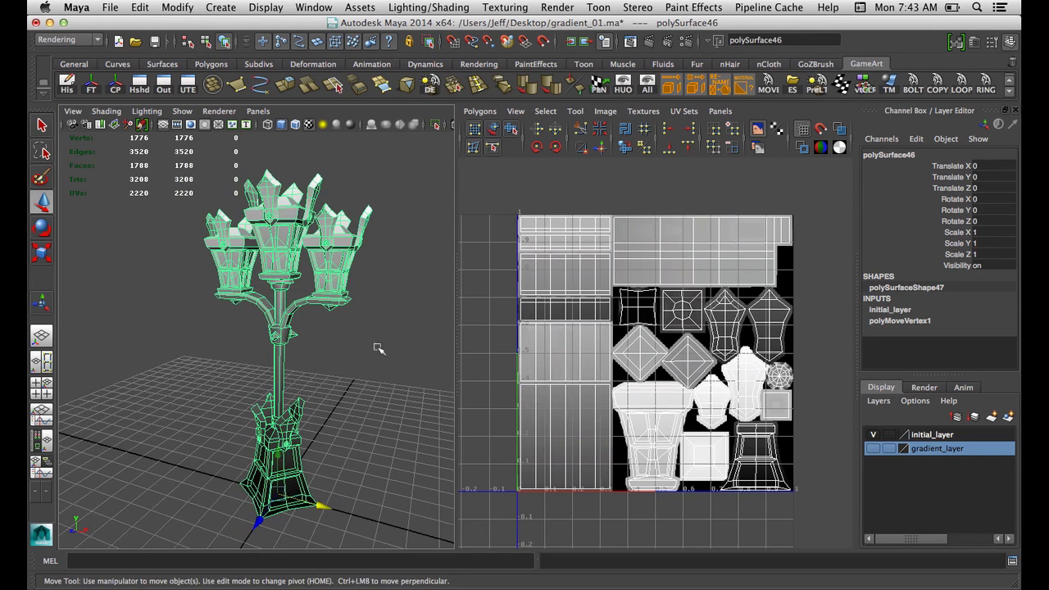
click(377, 351)
alt+drag(376, 351, 285, 355)
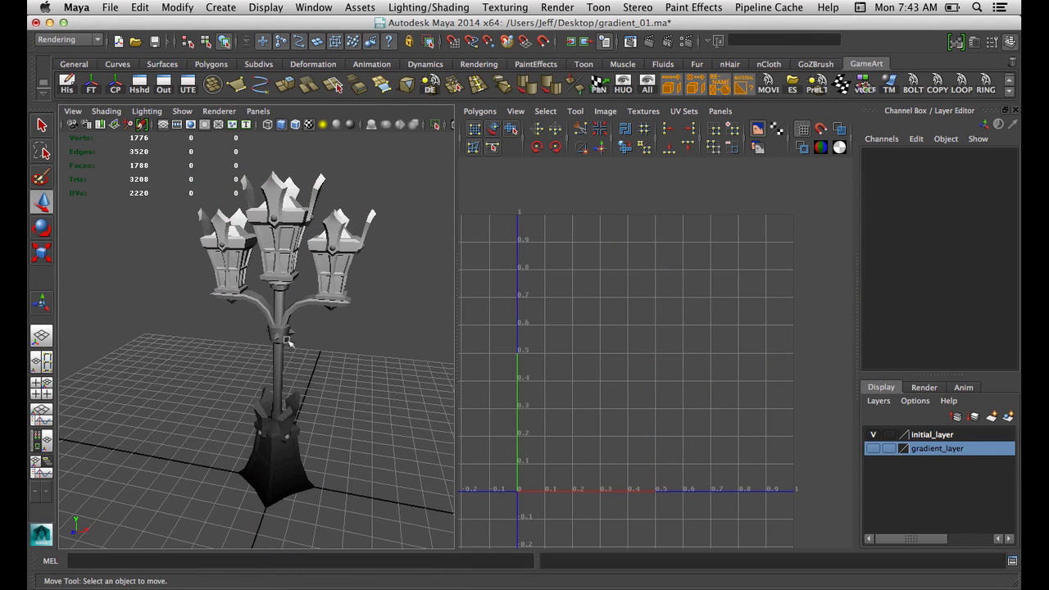